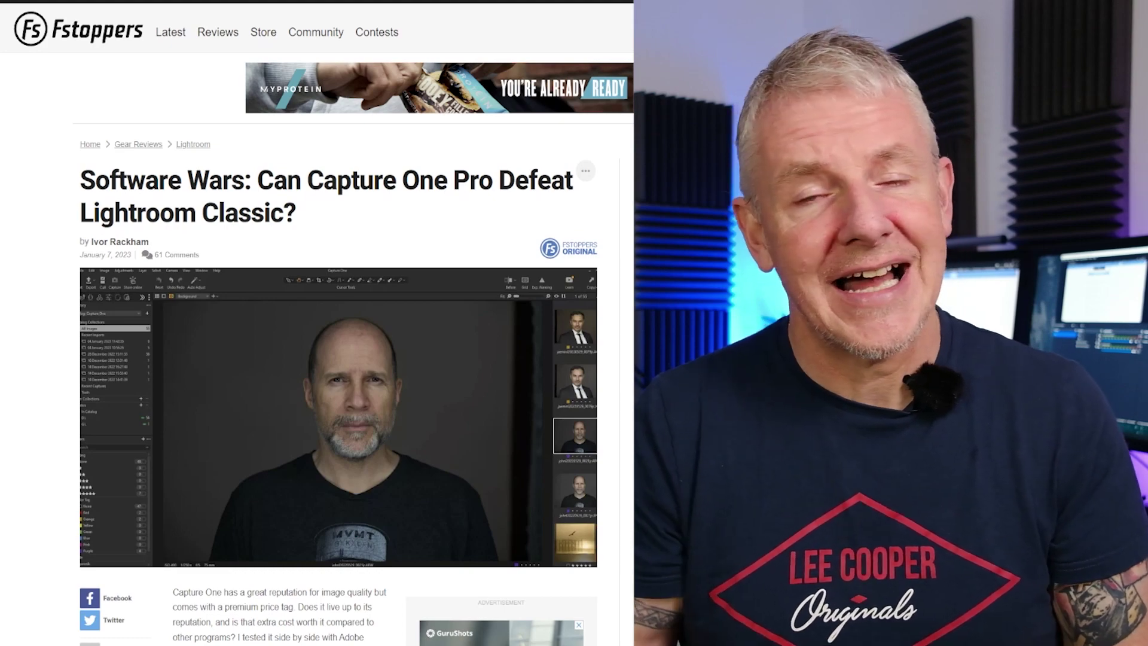
Step: Scroll the Fstoppers article past the camera test results to 'What I Like and What Can Be Improved'
scroll(338, 334, down, 7)
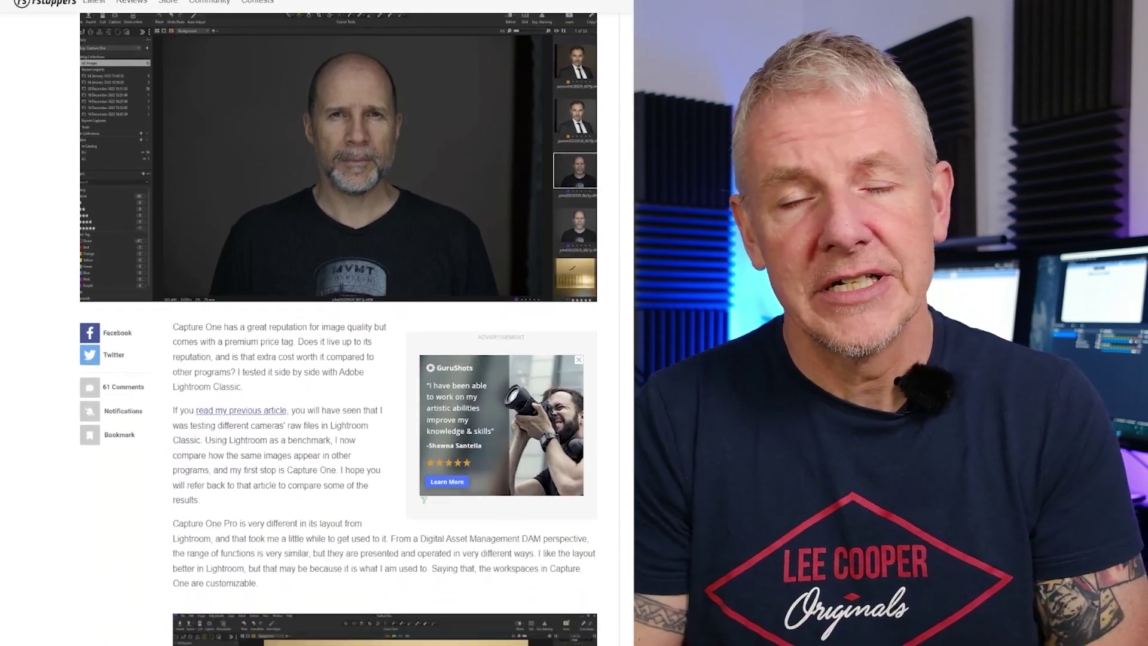
scroll(339, 335, down, 6)
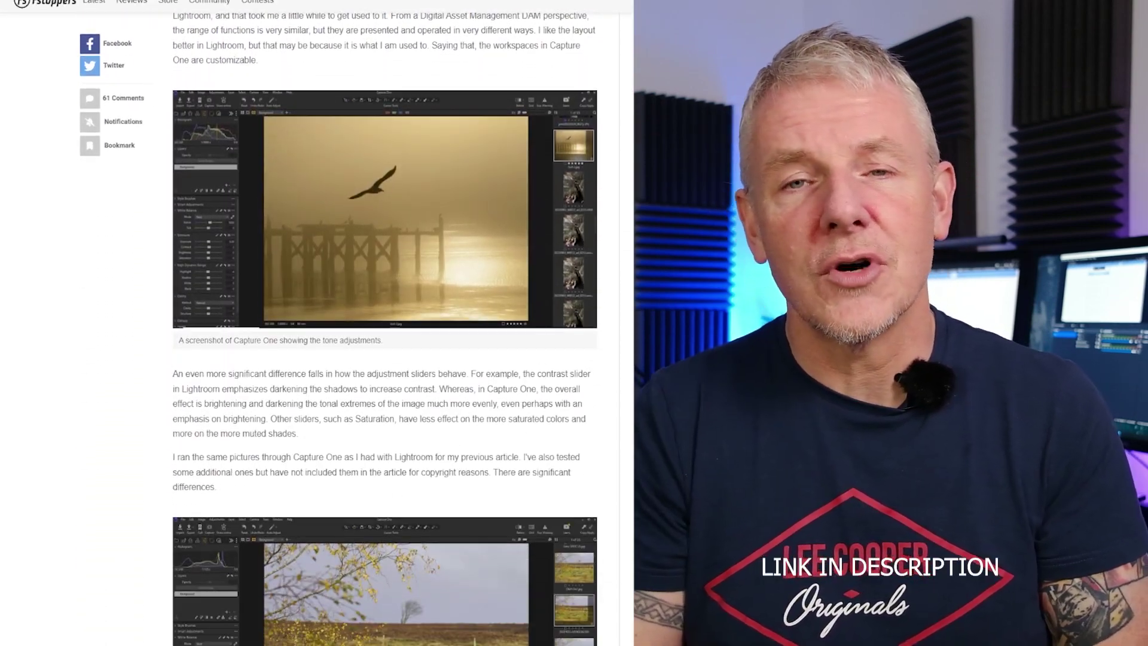
scroll(338, 335, down, 12)
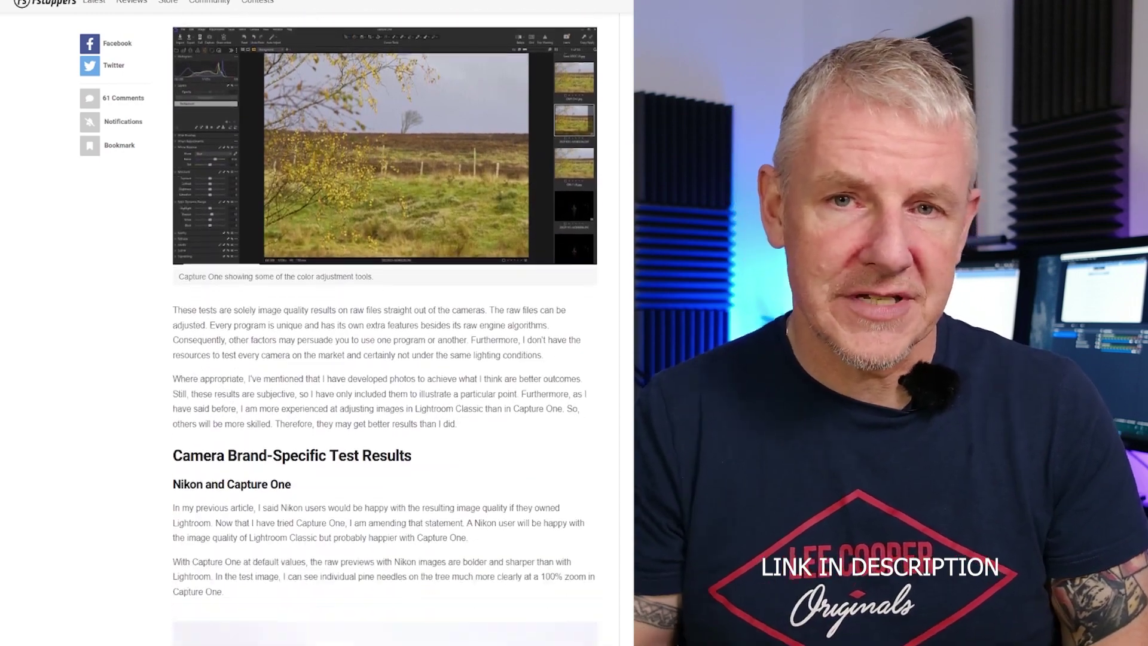
scroll(339, 334, down, 7)
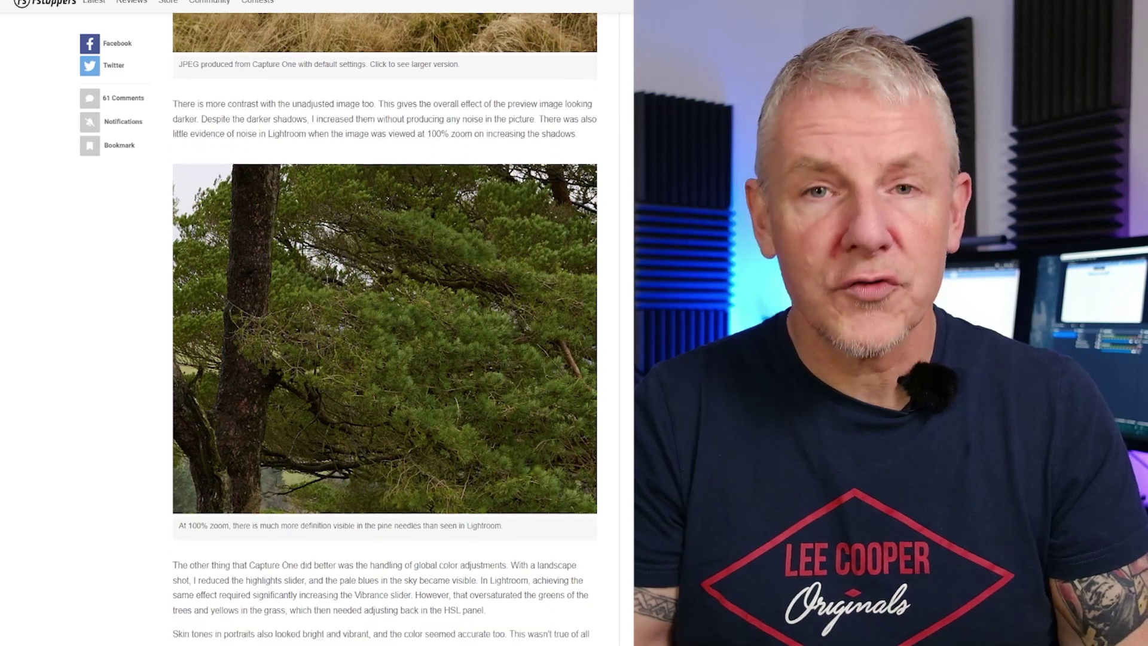
scroll(338, 335, down, 2)
scroll(384, 329, down, 4)
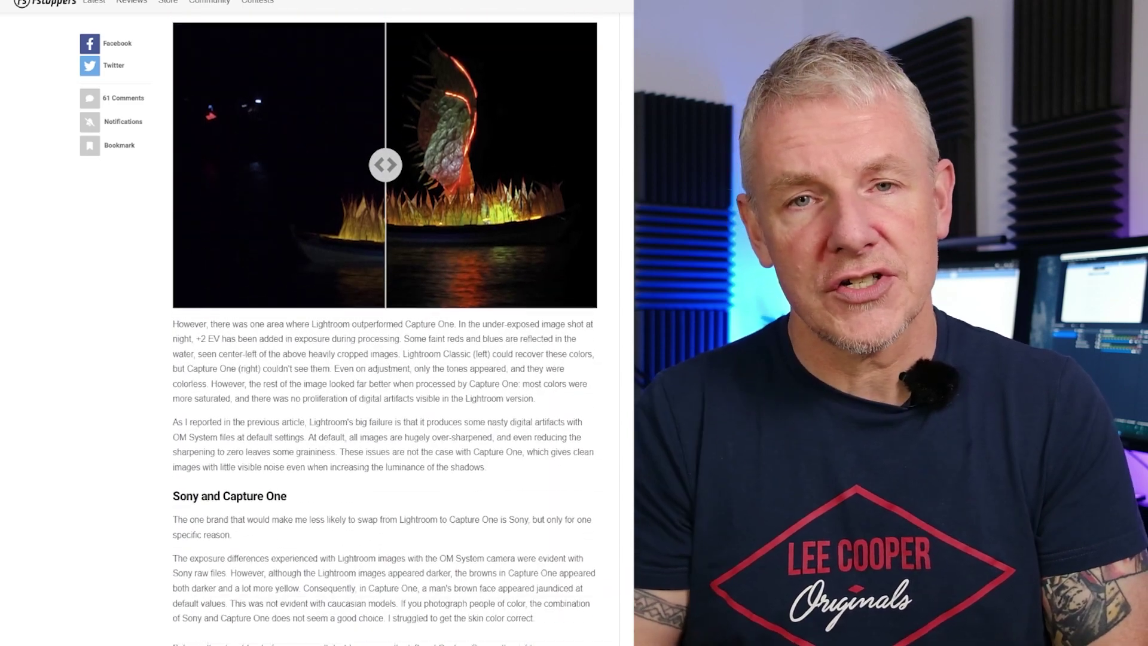
scroll(384, 335, down, 6)
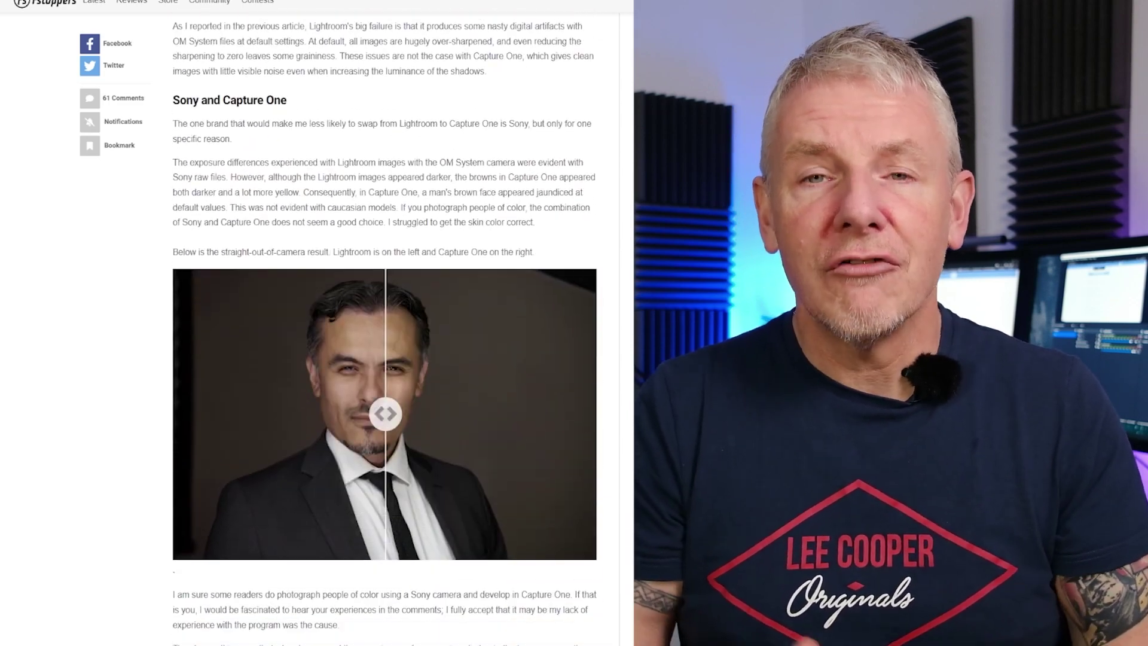
scroll(385, 329, down, 7)
scroll(384, 329, down, 7)
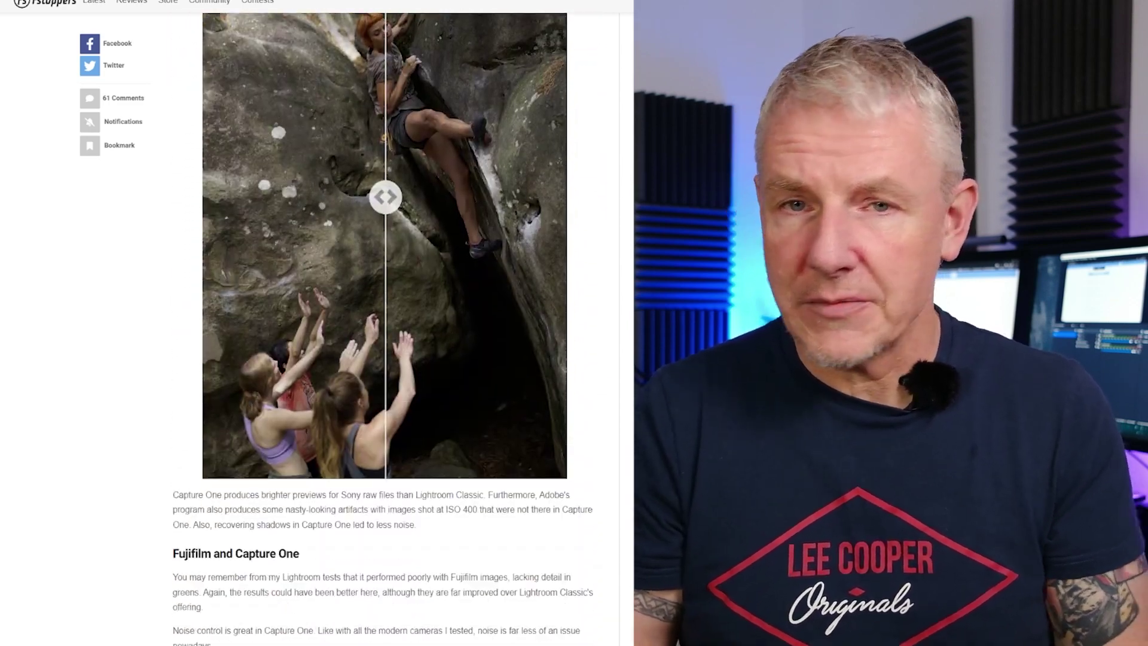
scroll(385, 328, down, 5)
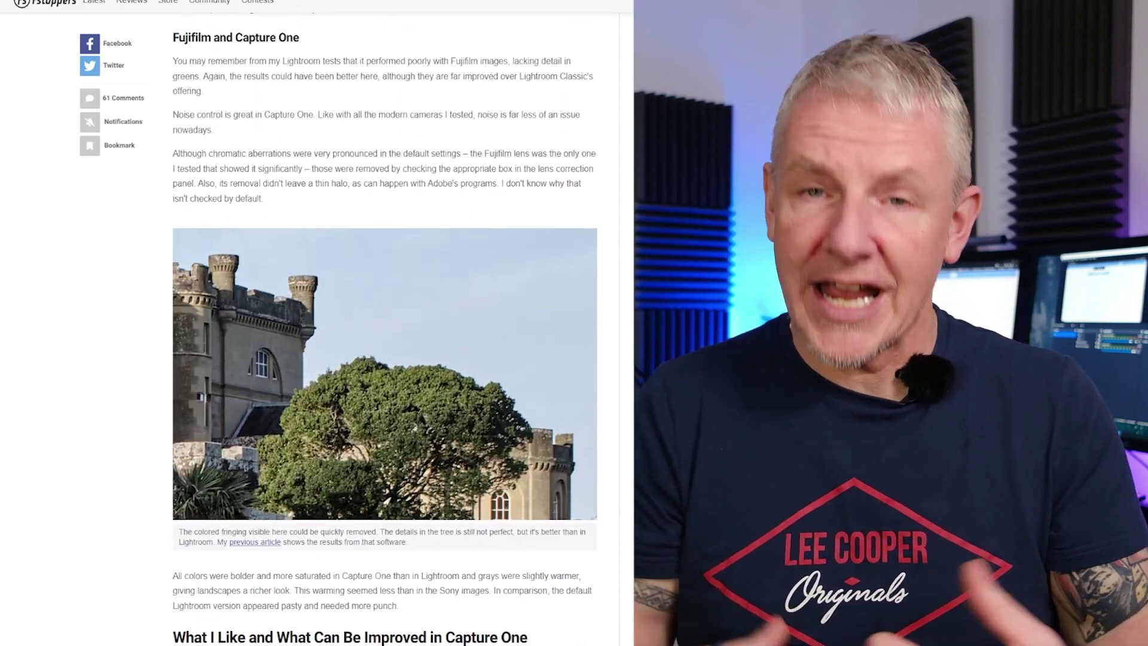
scroll(385, 329, down, 7)
scroll(385, 329, down, 1)
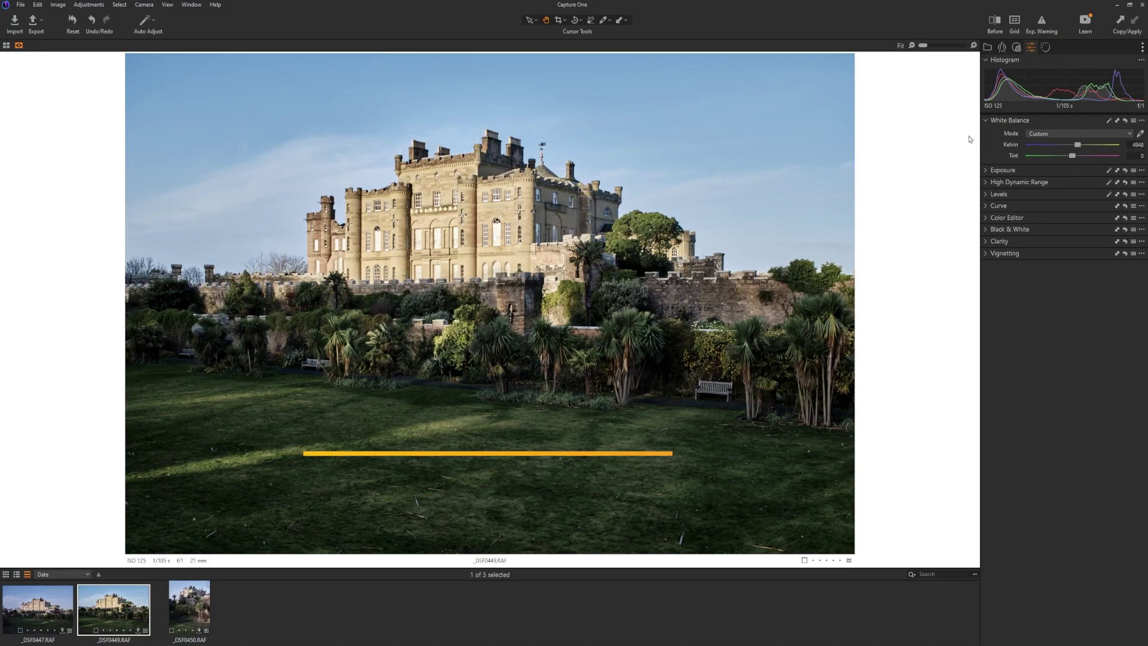
Step: Open Customize Toolbar from the View menu and close it with Done
click(1010, 120)
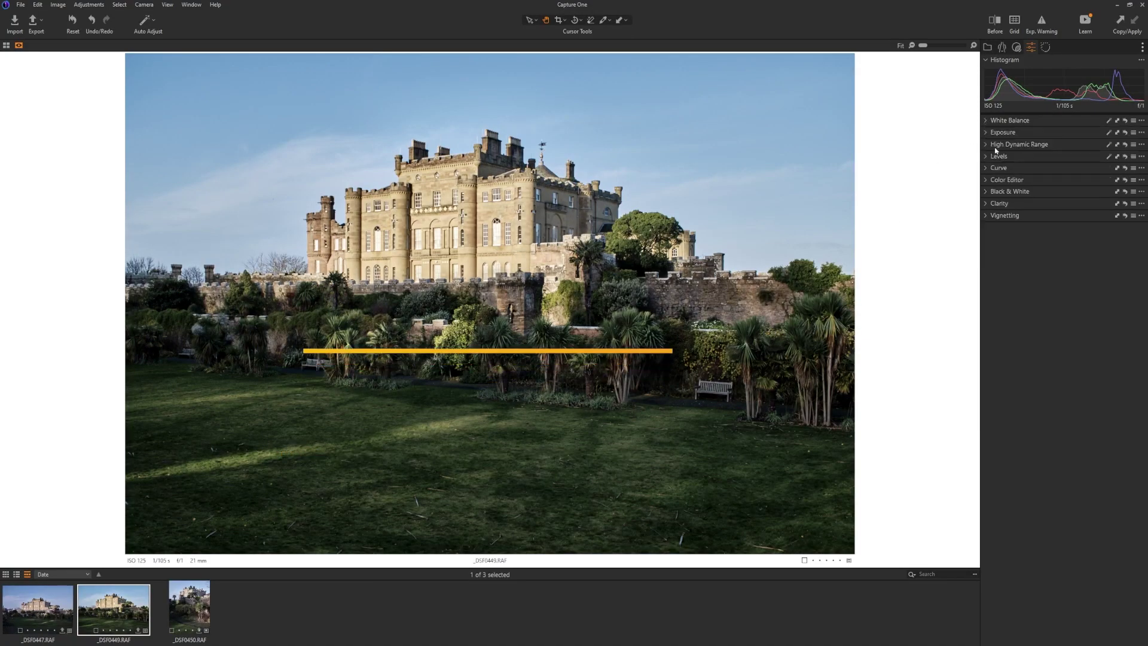
click(167, 4)
click(197, 107)
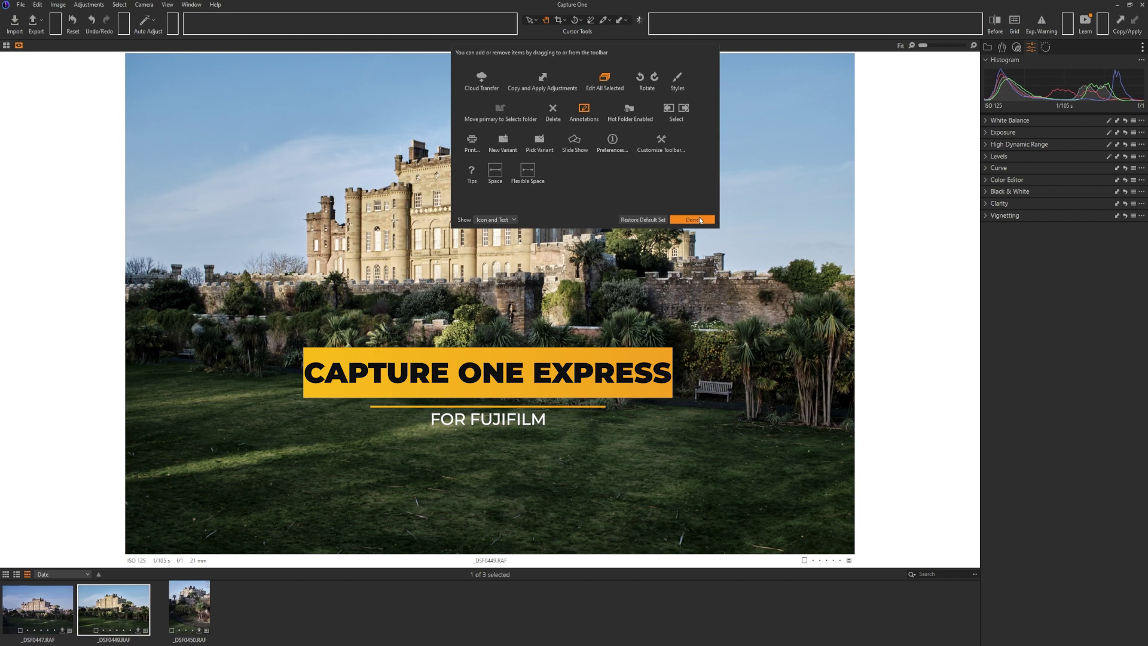
click(694, 219)
Step: Expand the Exposure, HDR, Levels, Curve, Color Editor and Black & White tools, then open Preferences
click(986, 132)
click(985, 193)
click(986, 256)
click(986, 342)
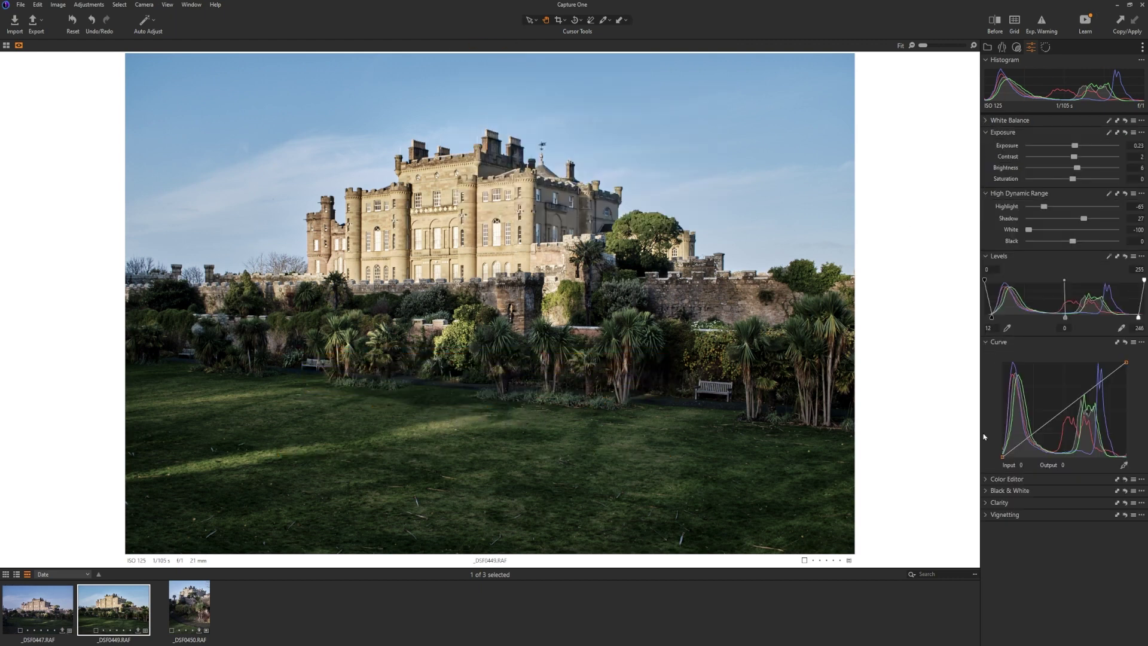
click(985, 479)
click(986, 562)
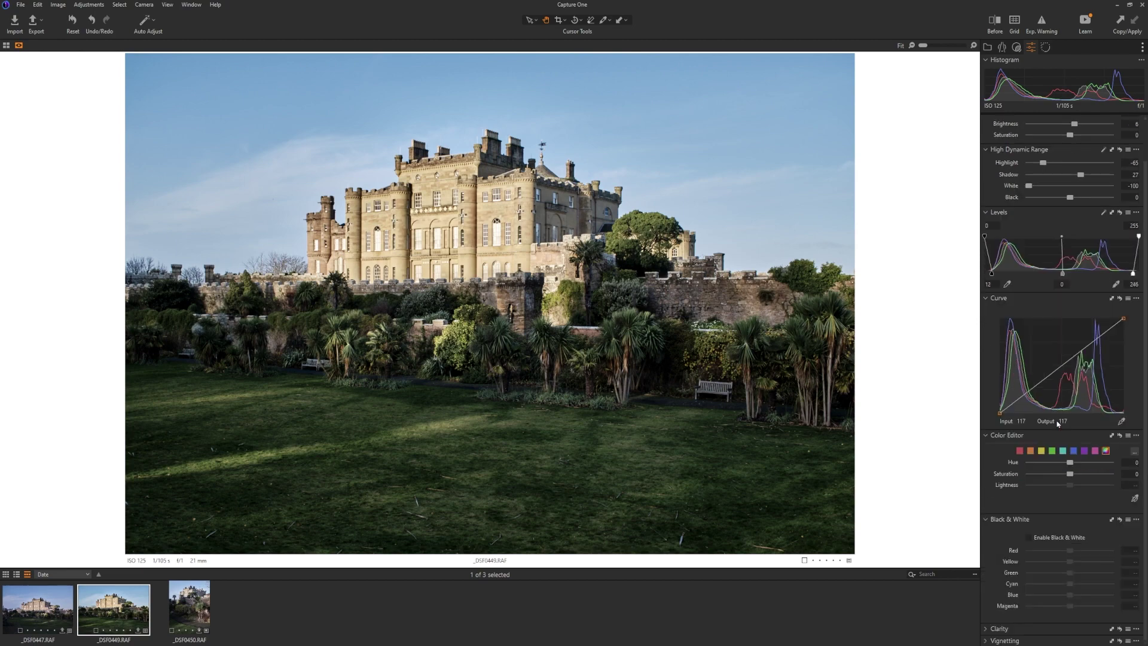
click(1141, 60)
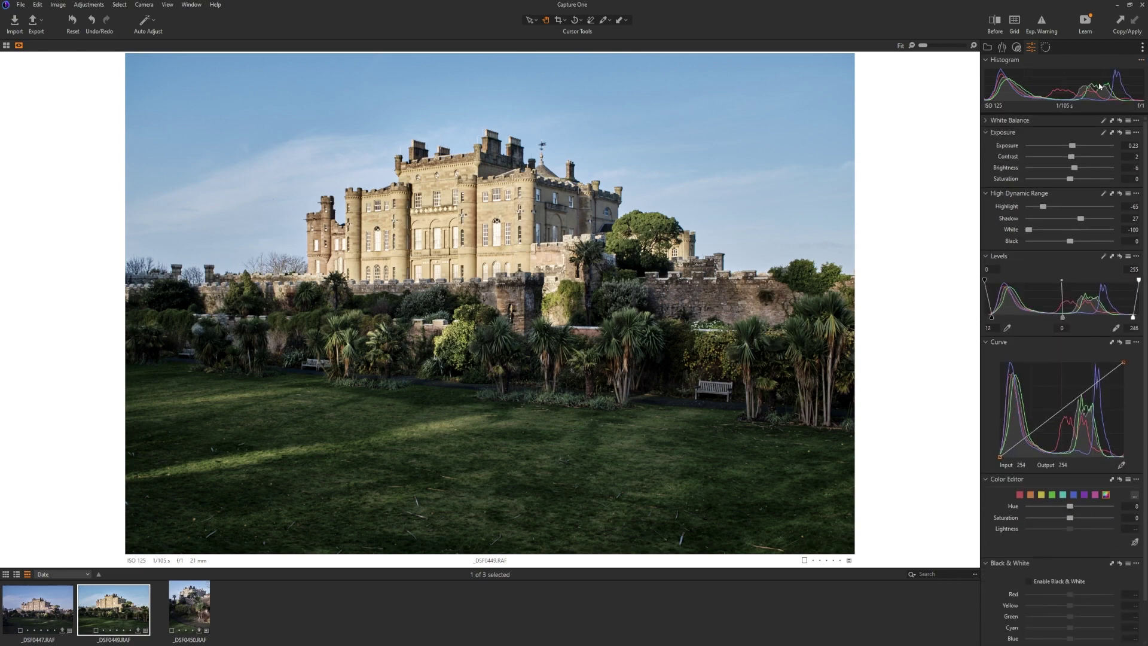
click(1070, 85)
Step: In Appearance, try Dark and Medium viewer colors before setting the viewer color back to White
click(425, 239)
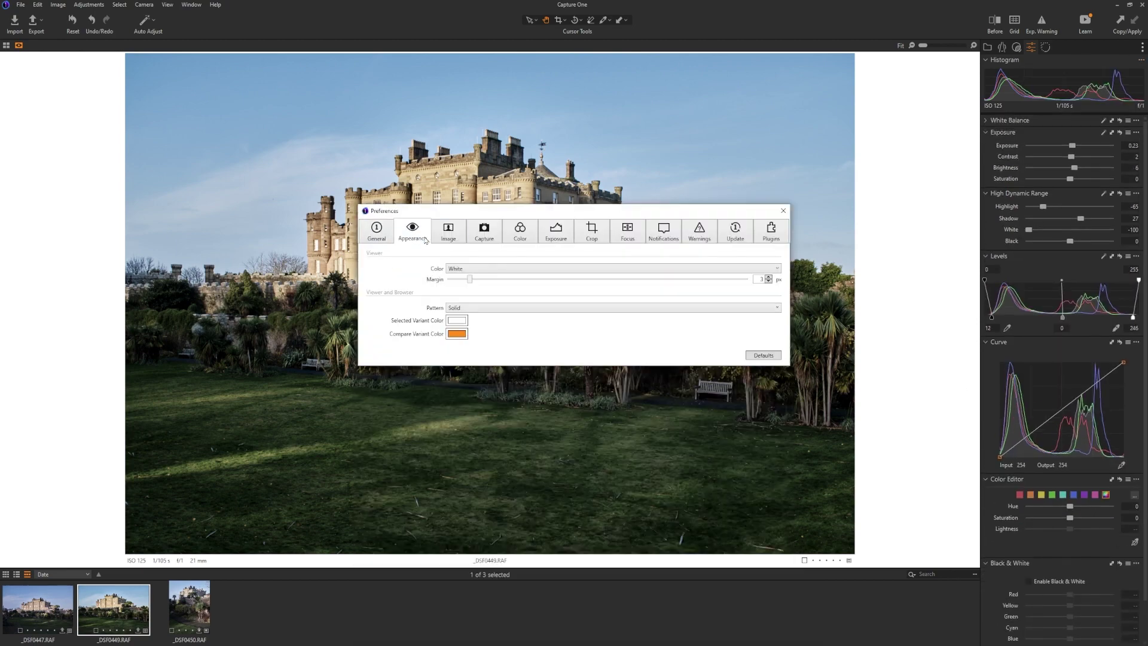
click(776, 269)
click(554, 299)
click(777, 270)
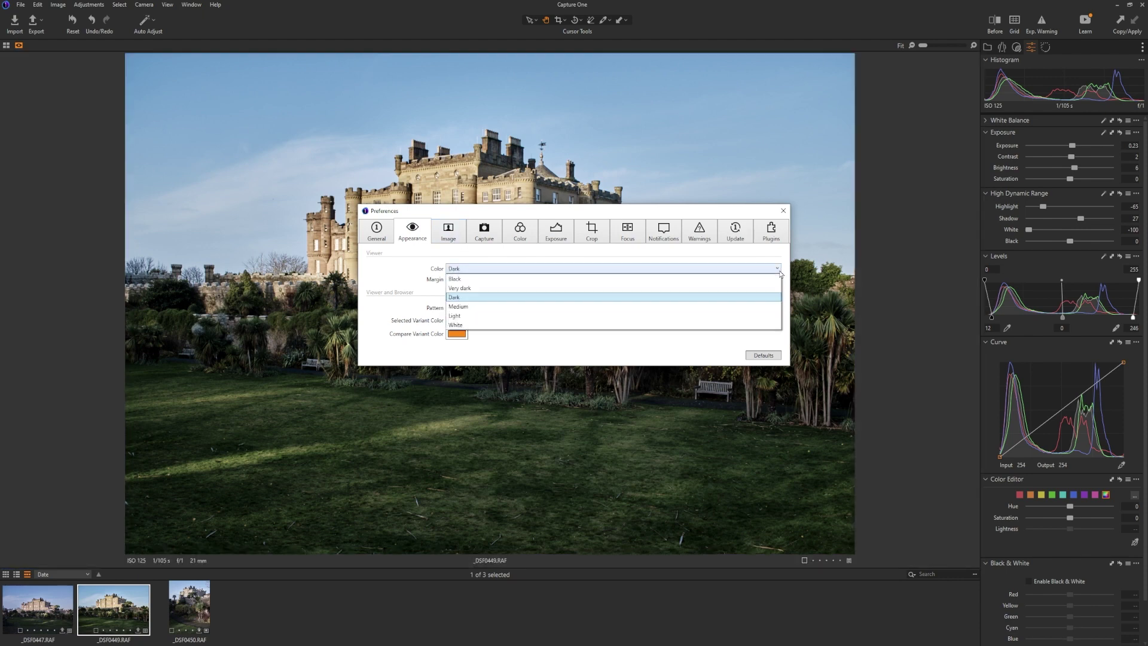
click(562, 310)
click(778, 270)
click(507, 324)
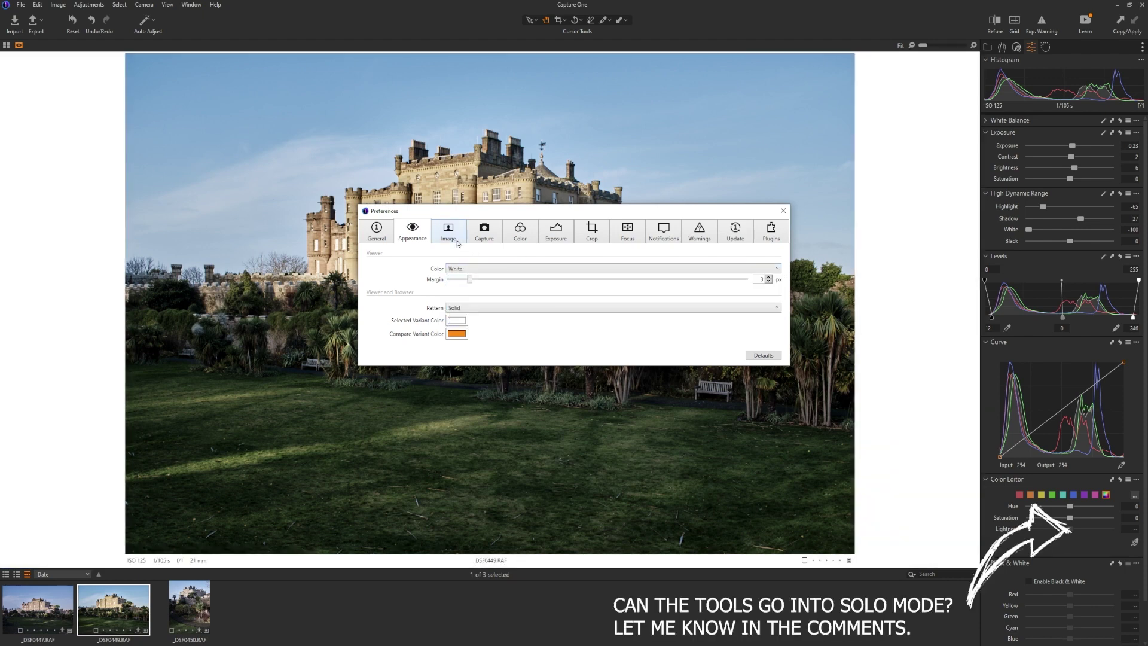
Step: Browse the Image, Capture, Color, Exposure, Crop, Focus, Notifications, Warnings, Update and Plugins sections, then close Preferences
click(454, 238)
click(485, 241)
click(520, 241)
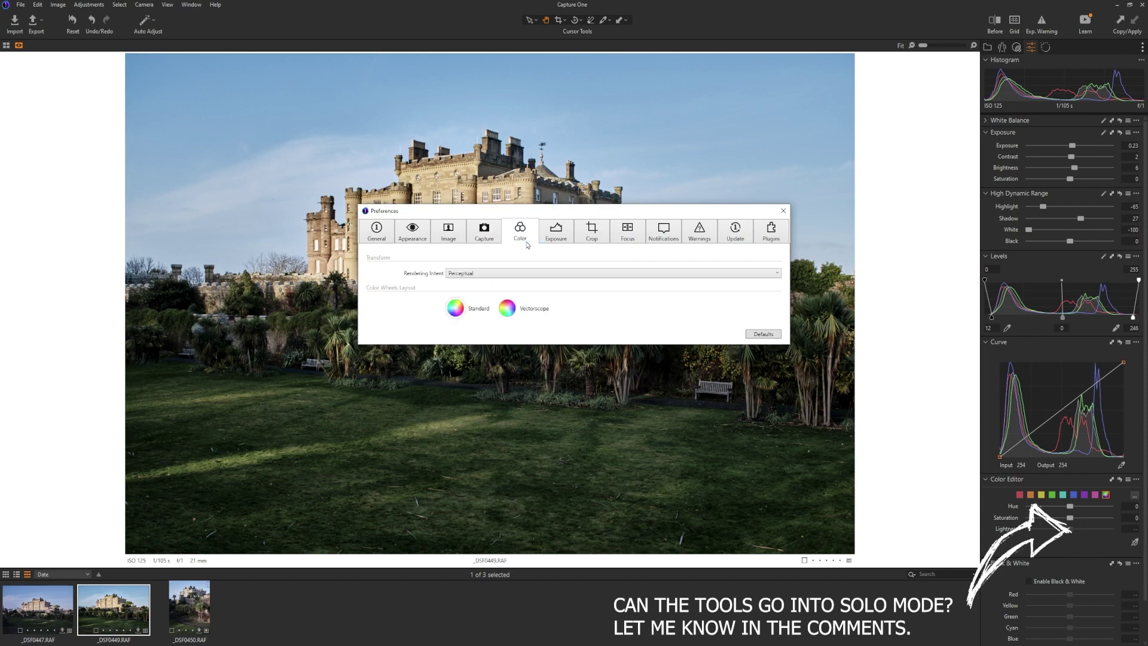
click(562, 242)
click(603, 242)
click(624, 242)
click(665, 244)
click(701, 244)
click(740, 242)
click(771, 234)
click(783, 210)
Step: Pan the enlarged castle photo across the palms, garden, facade and square tower
scroll(722, 335, up, 3)
drag(722, 336, 583, 266)
drag(366, 57, 603, 203)
scroll(604, 204, down, 3)
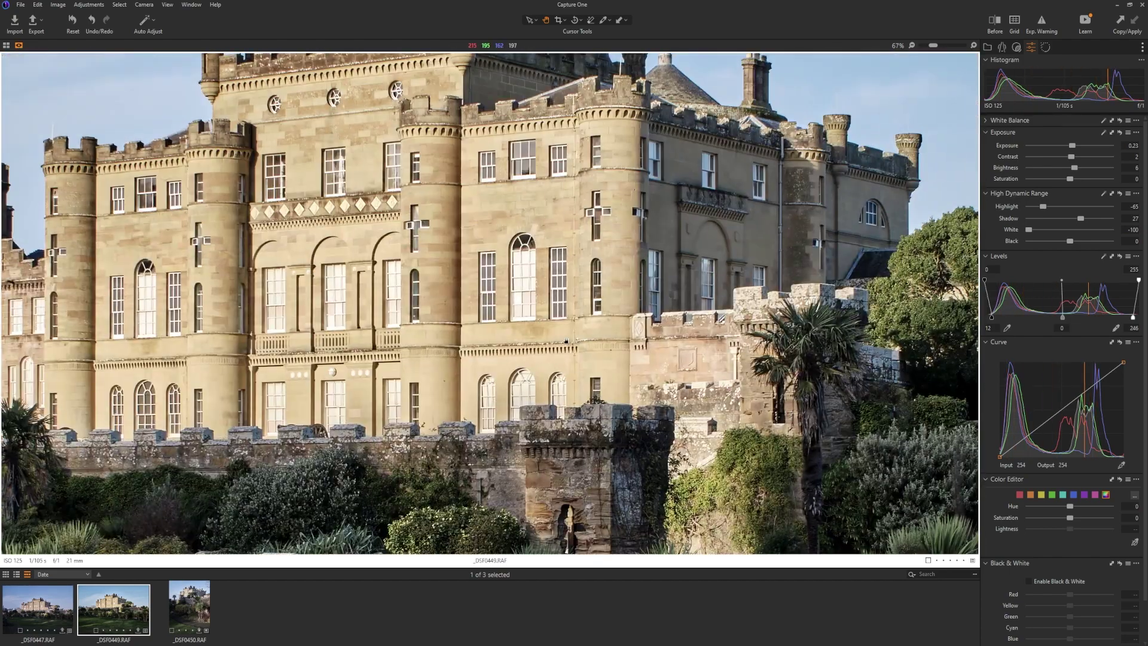
scroll(469, 330, up, 2)
scroll(469, 330, up, 1)
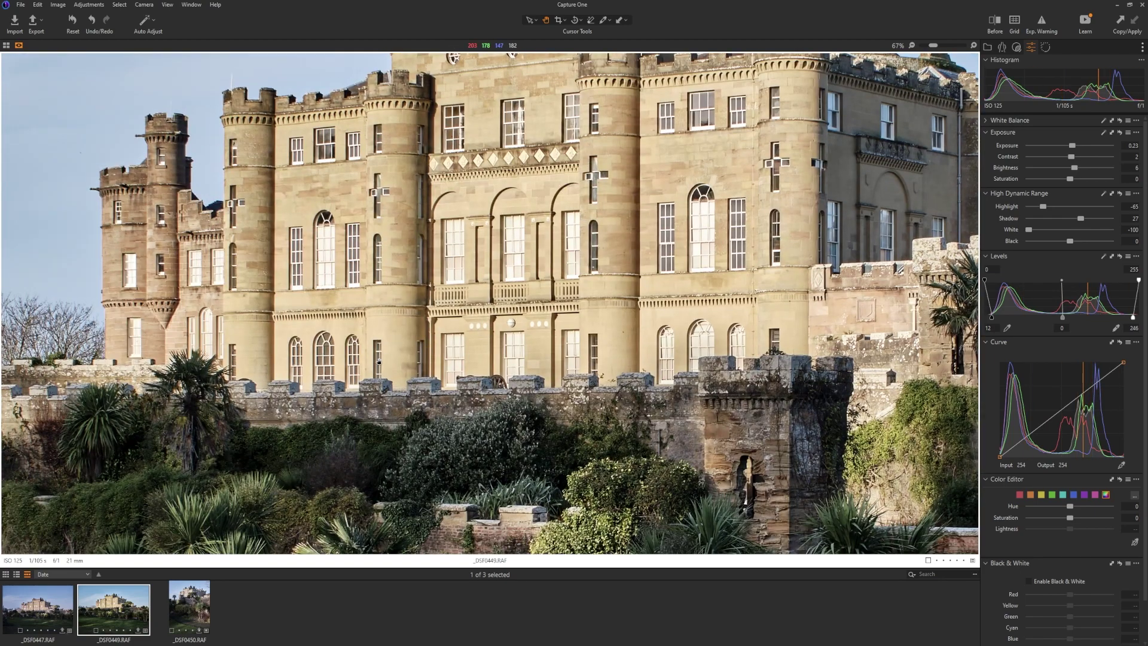
drag(469, 330, 613, 271)
drag(509, 342, 177, 291)
scroll(177, 291, down, 3)
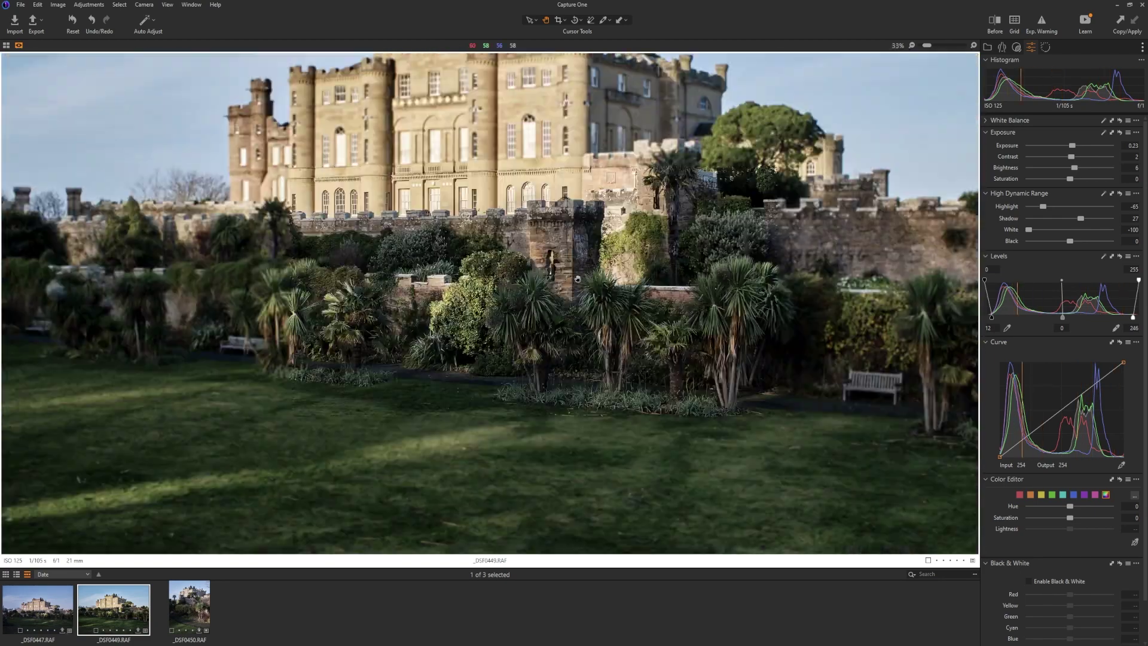
Step: Turn on the composition grid overlay from the View menu
click(100, 6)
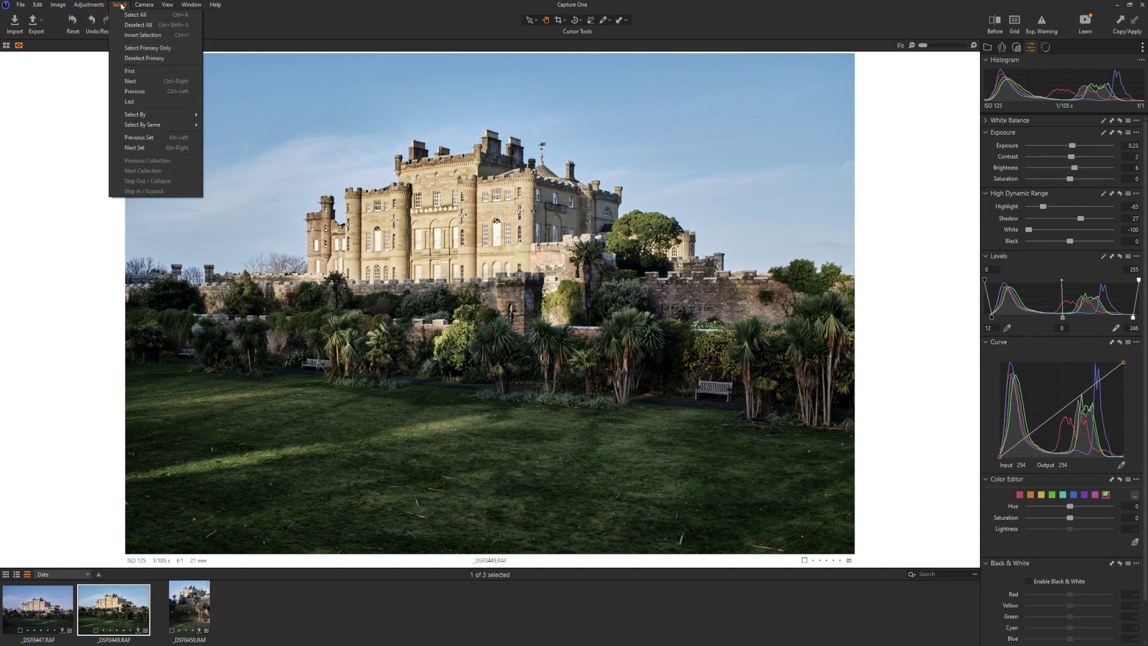
mouse_move(168, 5)
mouse_move(198, 132)
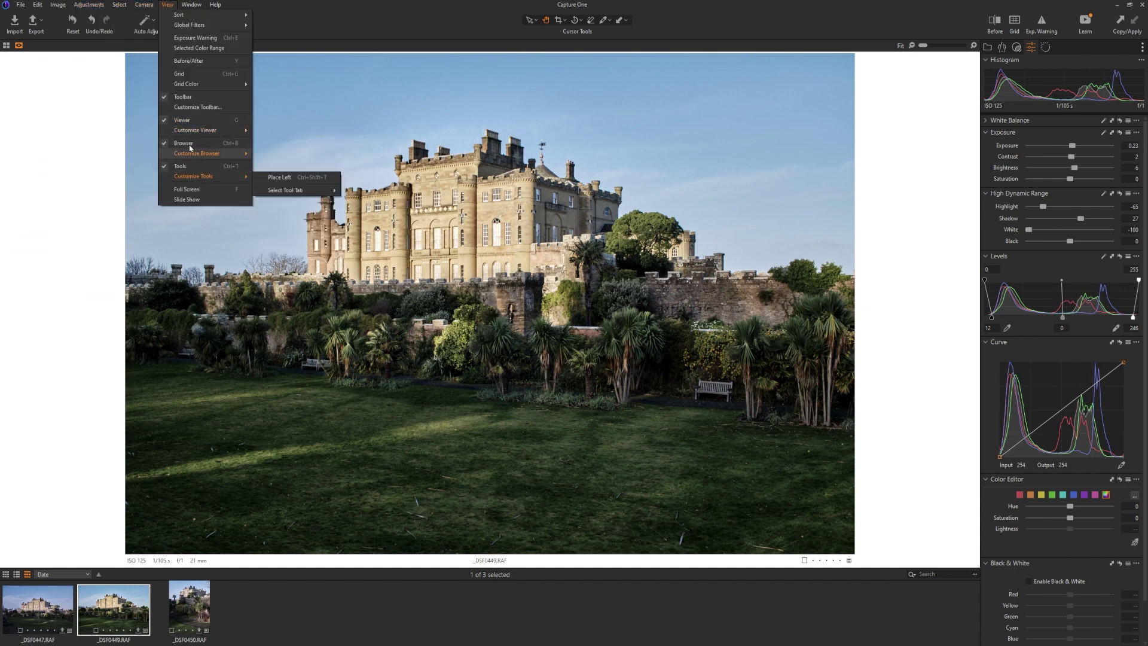
click(179, 73)
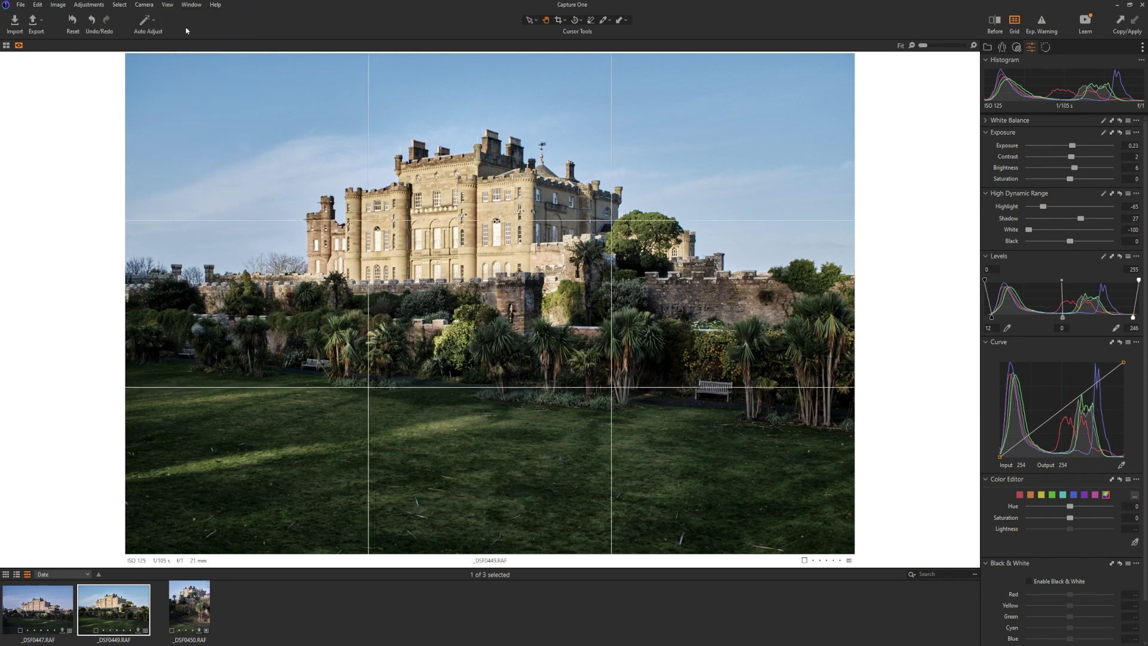
Step: Change the grid color to red, then cyan, and turn the grid off
click(169, 5)
mouse_move(206, 98)
click(284, 96)
click(167, 4)
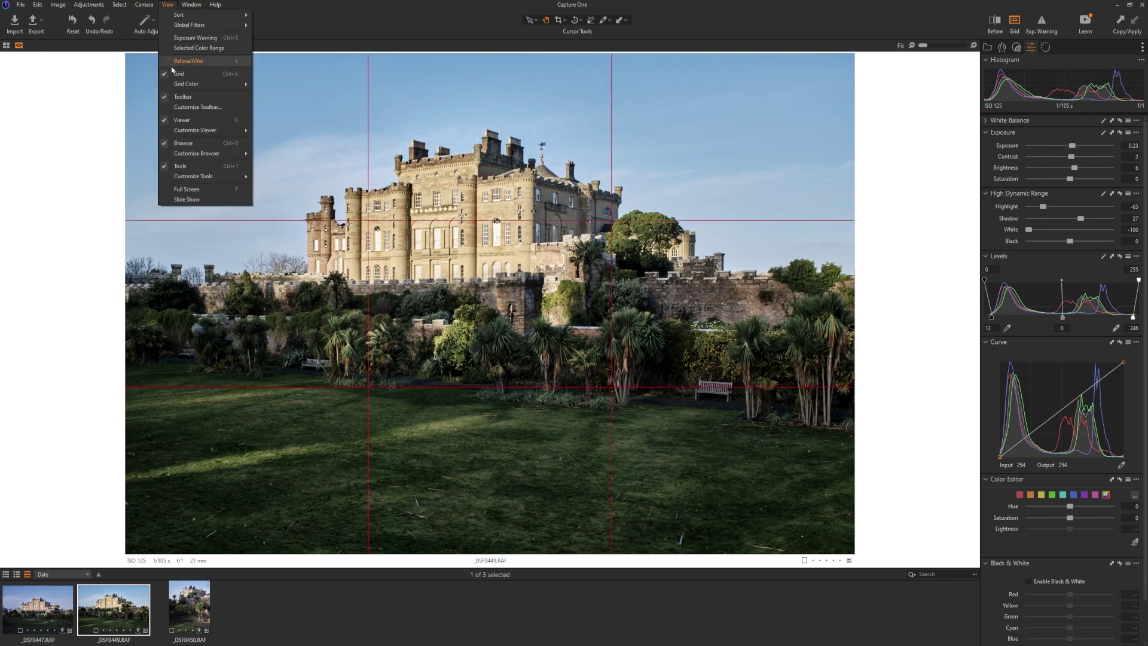
click(284, 137)
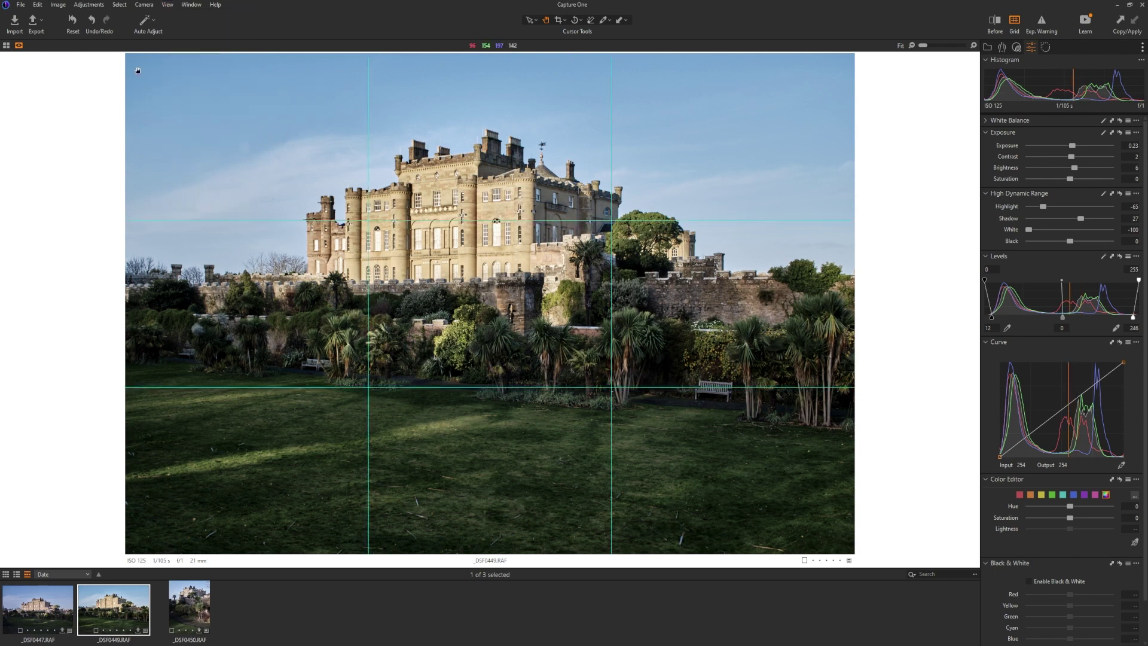
click(167, 5)
click(180, 74)
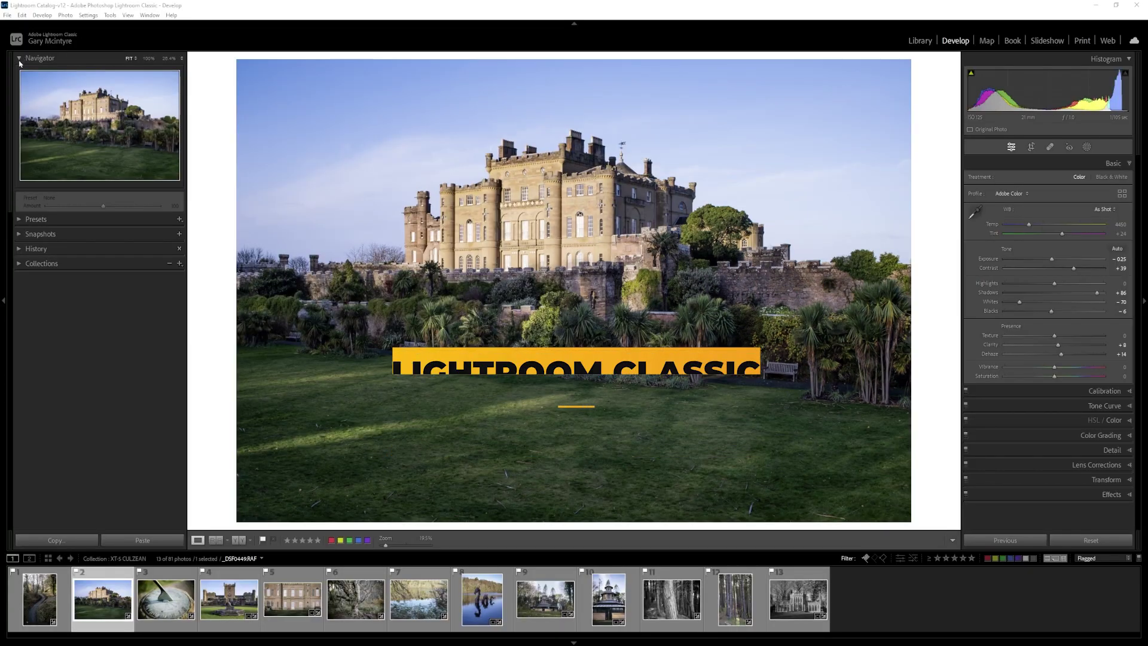
Step: Expand all editing panels, then switch the right panels to Solo Mode
click(1130, 165)
right_click(1045, 342)
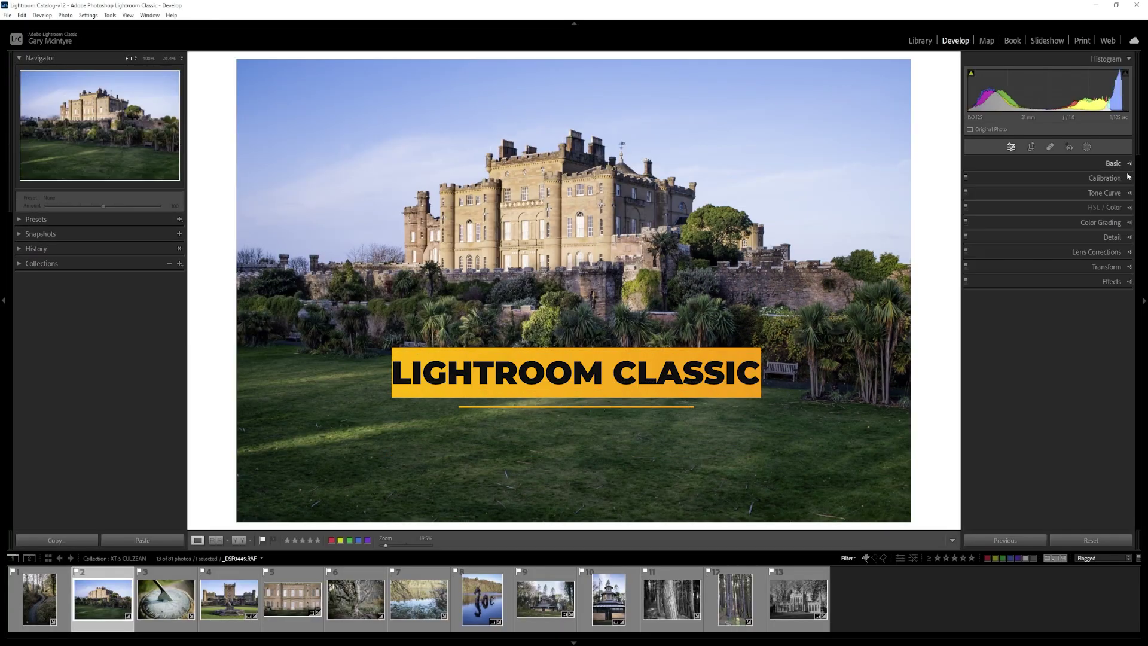
click(1073, 390)
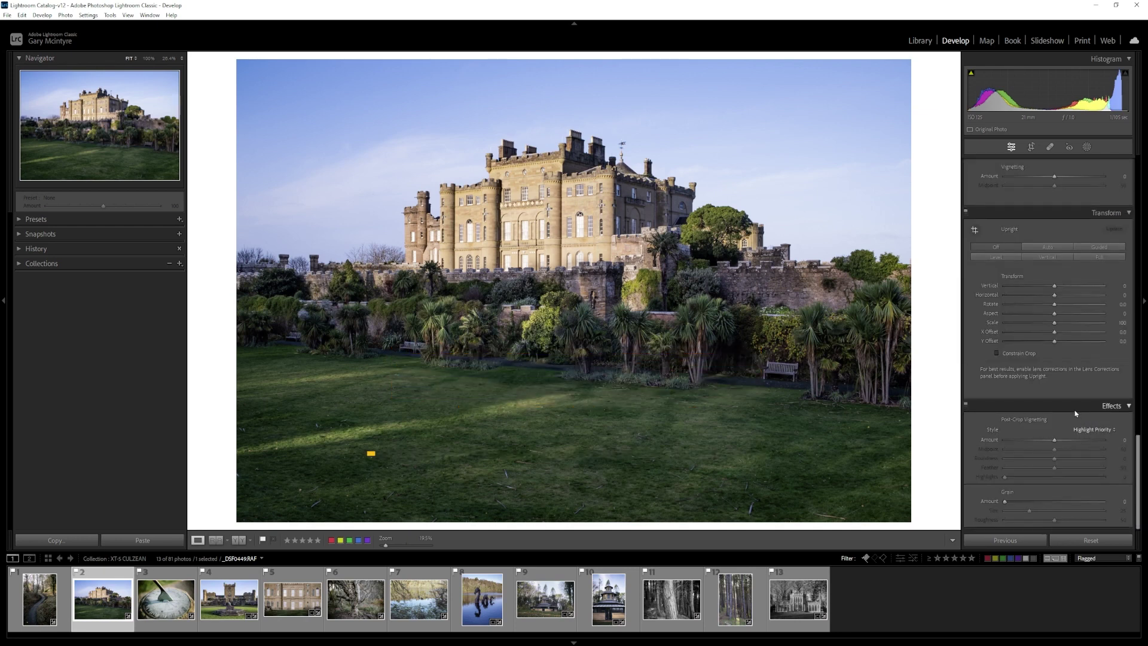
right_click(1075, 412)
click(1071, 438)
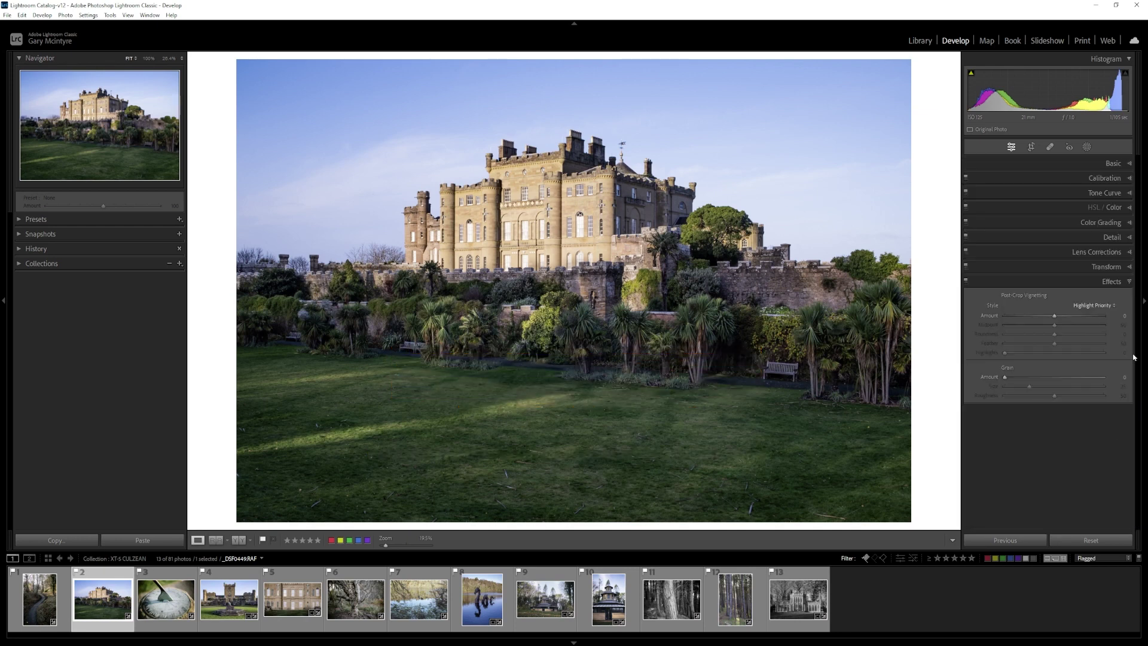
click(1128, 280)
click(1113, 163)
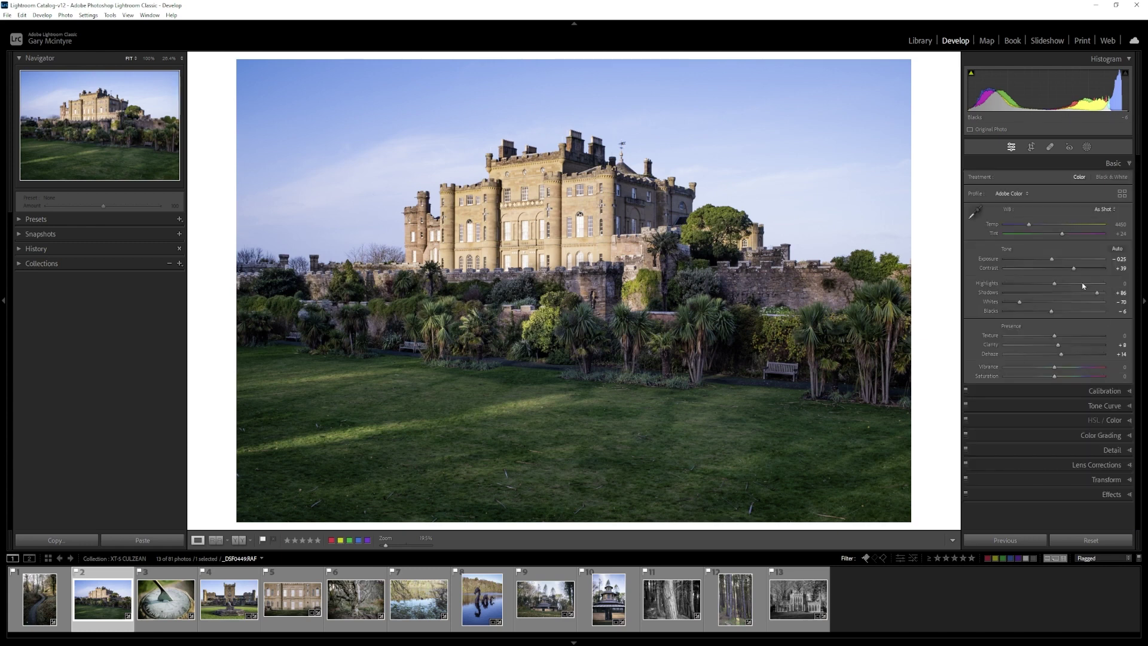
click(1130, 165)
click(1087, 147)
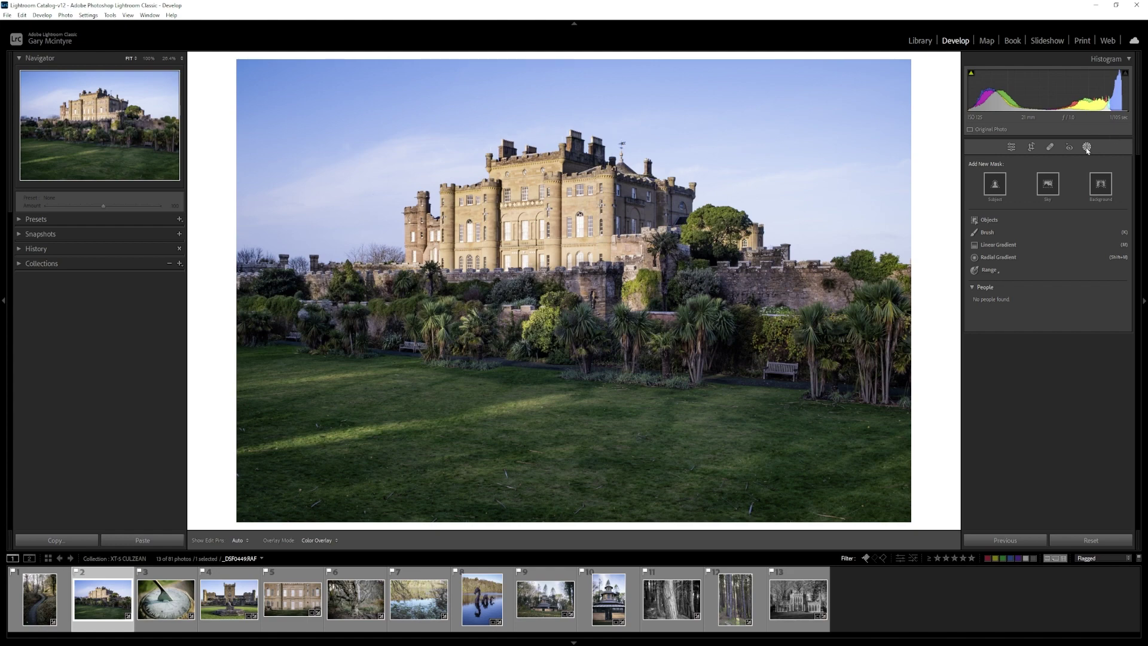
click(1011, 147)
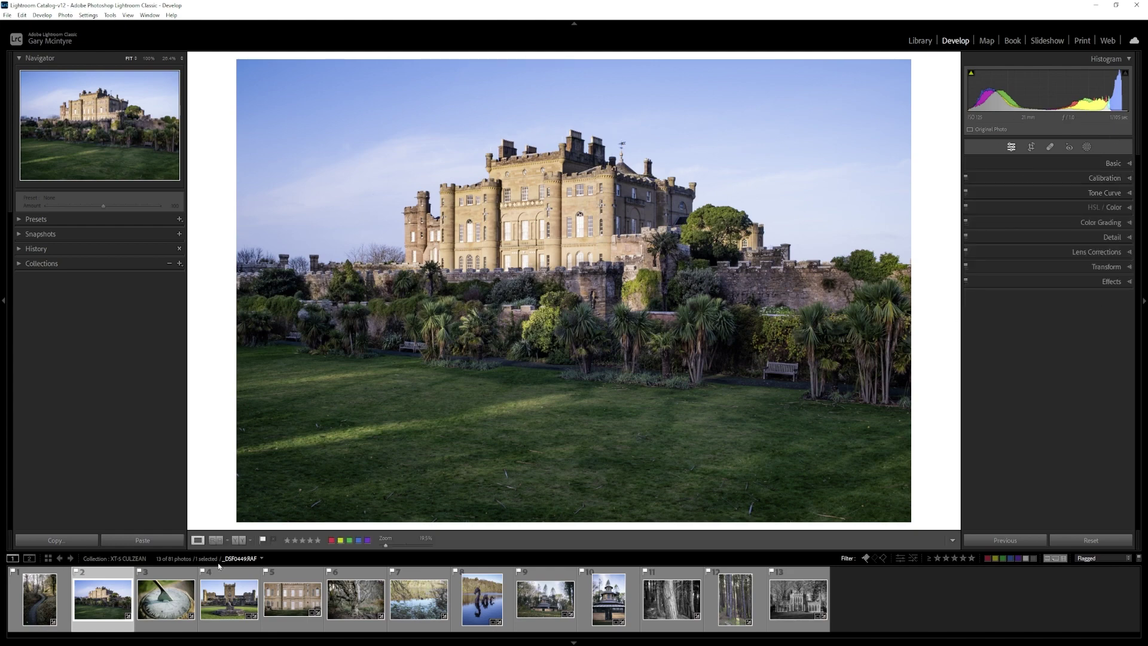
Step: Inspect the castle photo at 100% over the palms, lawn and facade, then return to full view
click(595, 289)
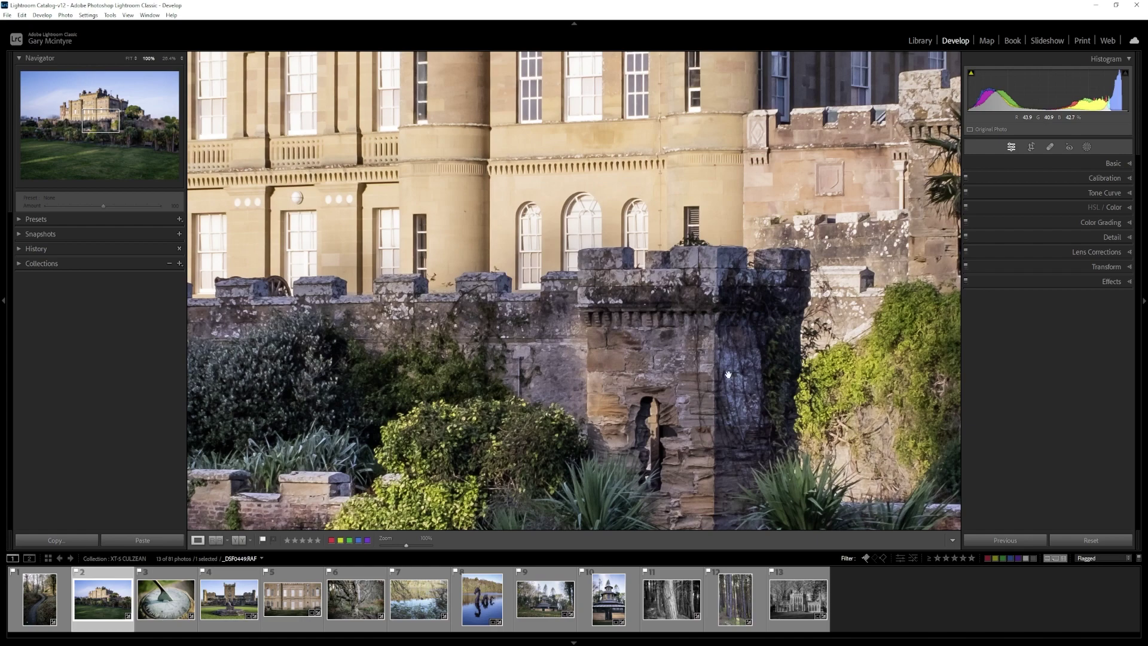
drag(665, 378, 281, 330)
drag(657, 308, 531, 192)
drag(771, 392, 538, 502)
drag(419, 179, 515, 419)
drag(418, 149, 514, 383)
drag(406, 120, 514, 478)
drag(538, 418, 359, 180)
click(419, 269)
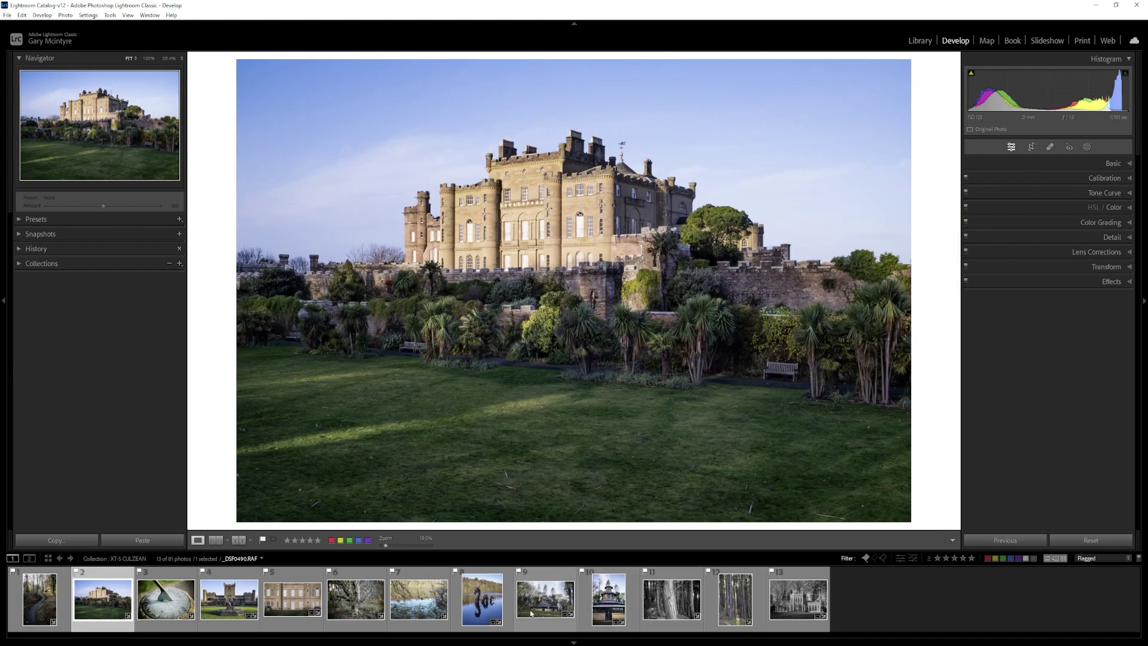
Step: Open the clock-tower photo, check the window and cannon base at 100%, then fit it
click(229, 598)
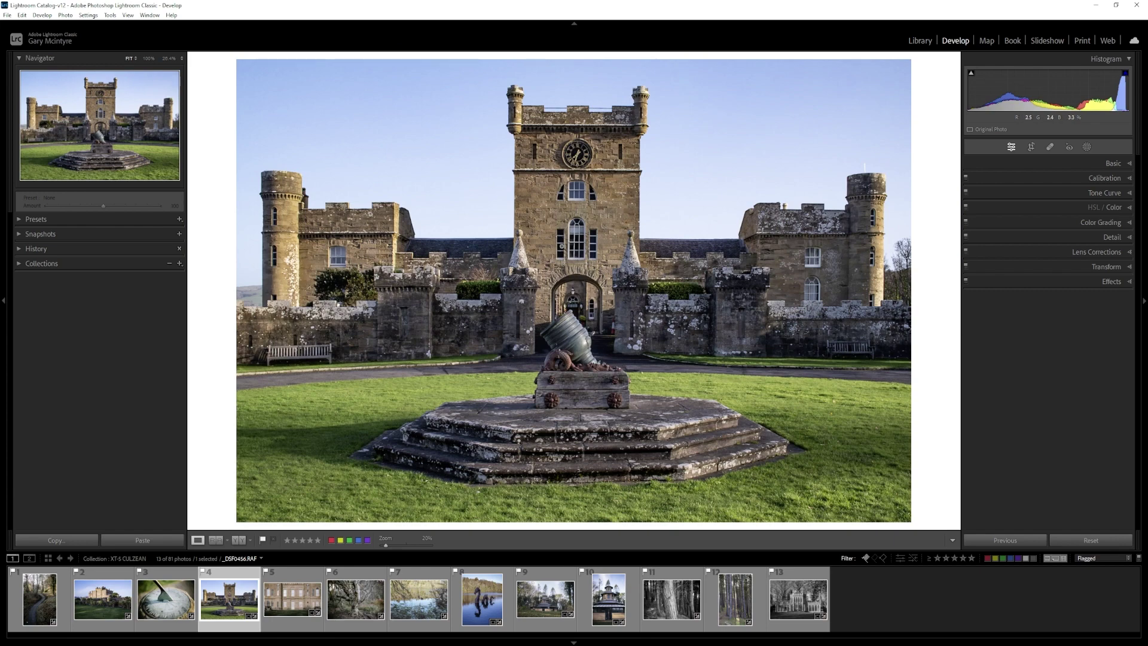
click(564, 257)
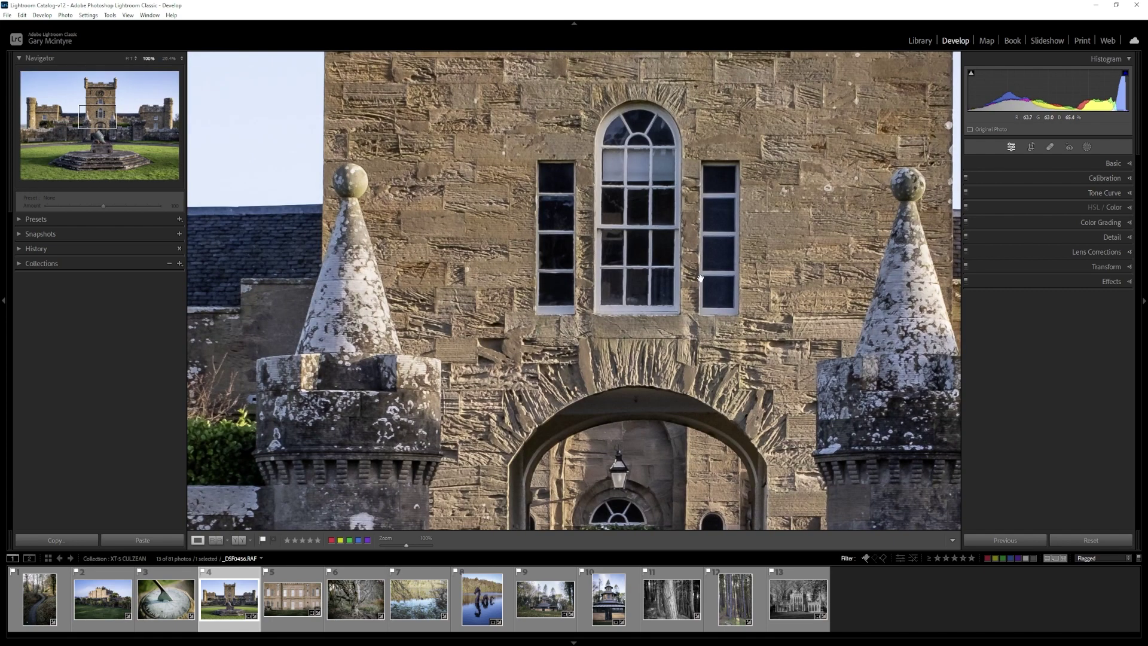
drag(700, 278, 747, 17)
drag(717, 419, 568, 239)
drag(661, 281, 535, 169)
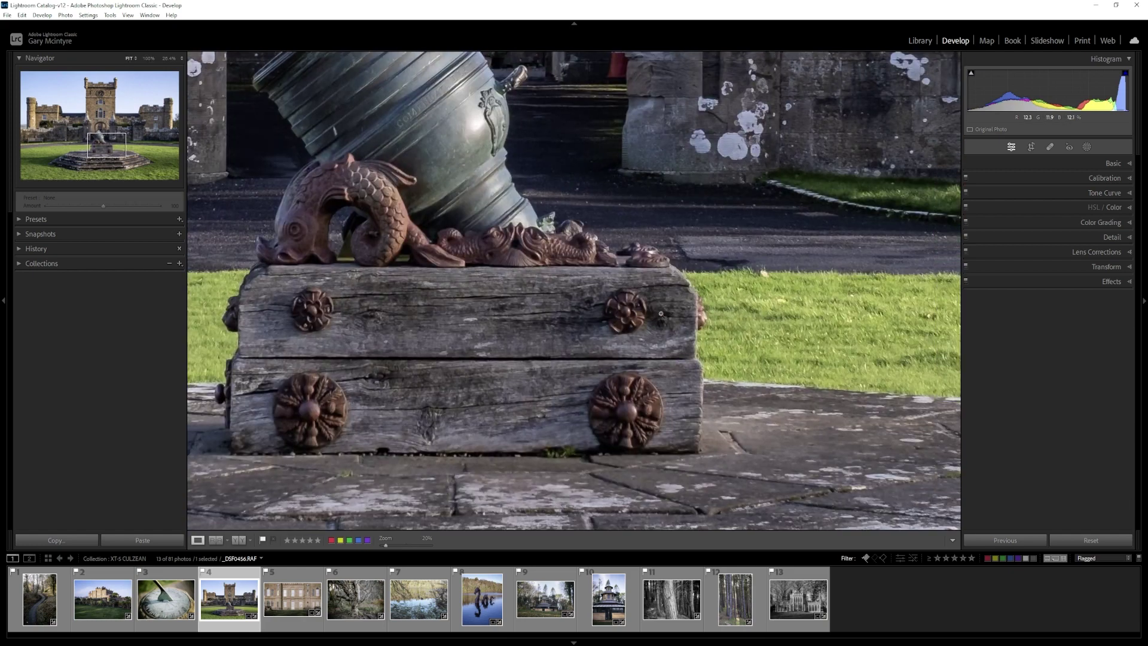
click(660, 314)
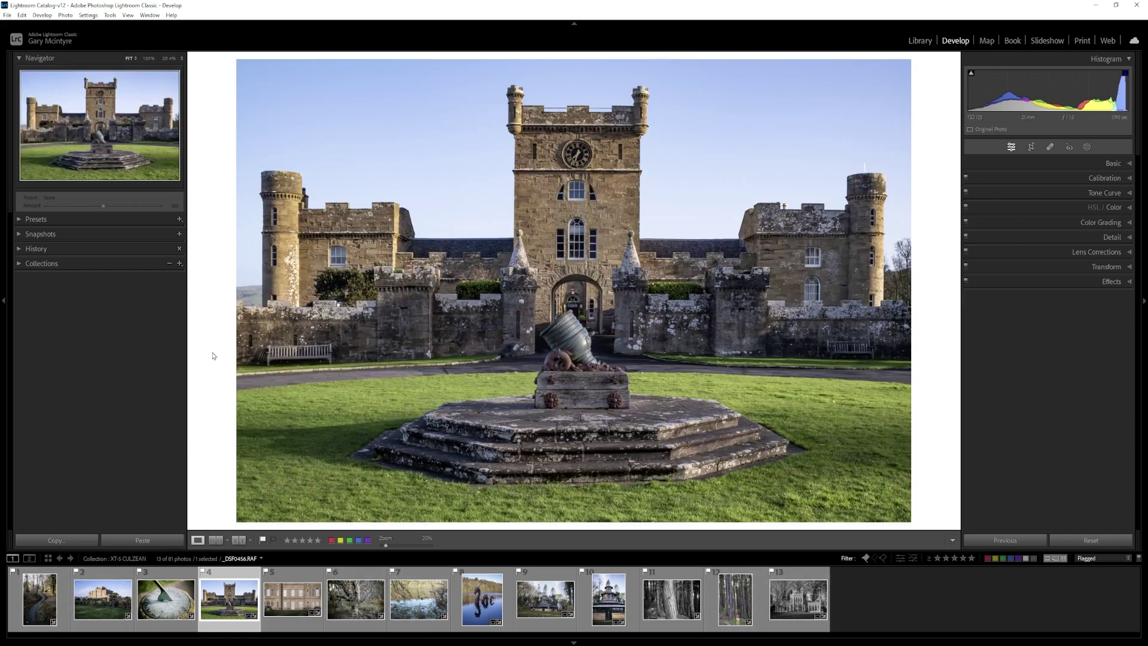
Step: Hide the side panels and filmstrip with a medium gray surround, and reselect the castle photo
key(Tab)
right_click(1033, 348)
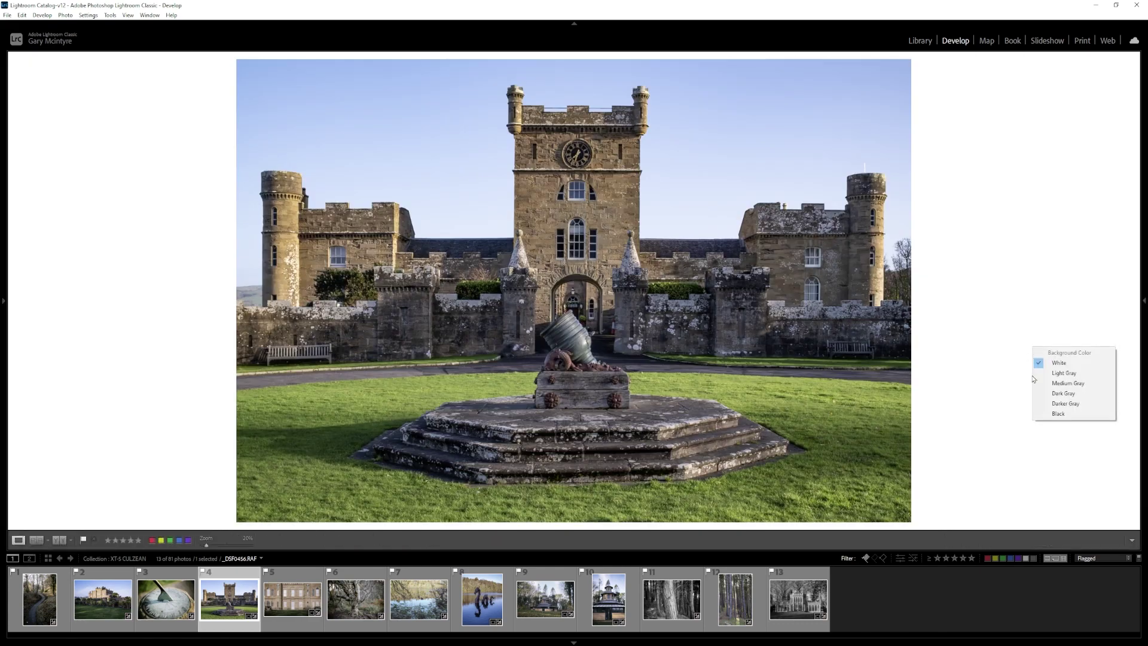
click(1064, 383)
key(F6)
mouse_move(259, 640)
click(103, 599)
Step: Try light gray, white and medium gray surrounds with panels restored, settling on dark gray
right_click(1068, 363)
click(1077, 386)
right_click(1051, 409)
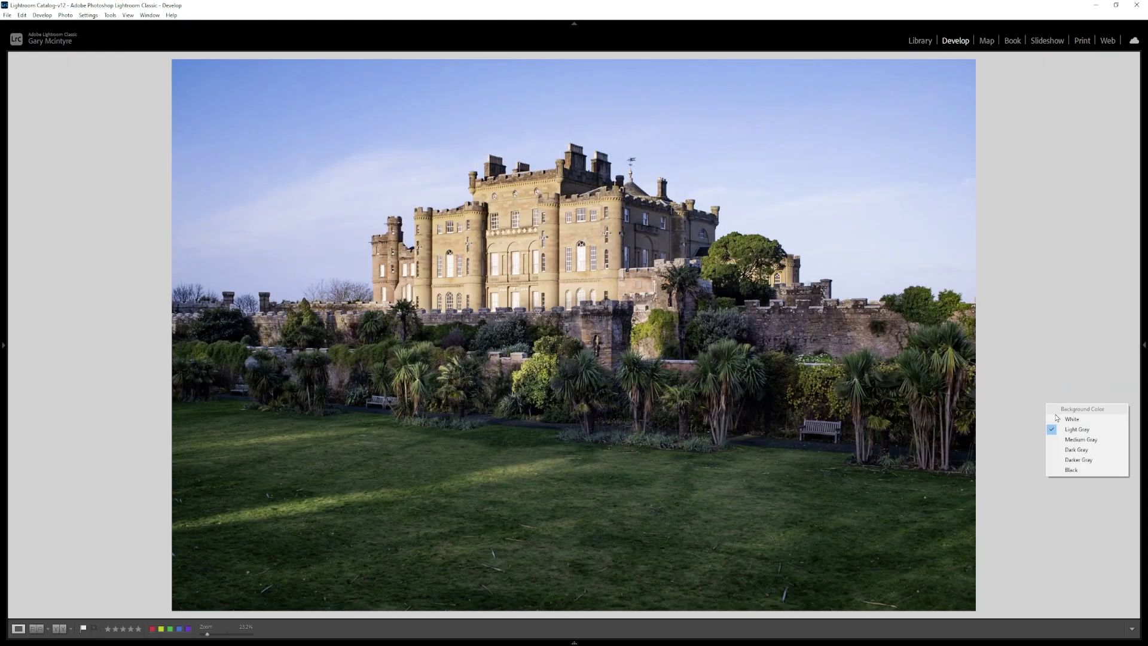
click(1072, 419)
key(Tab)
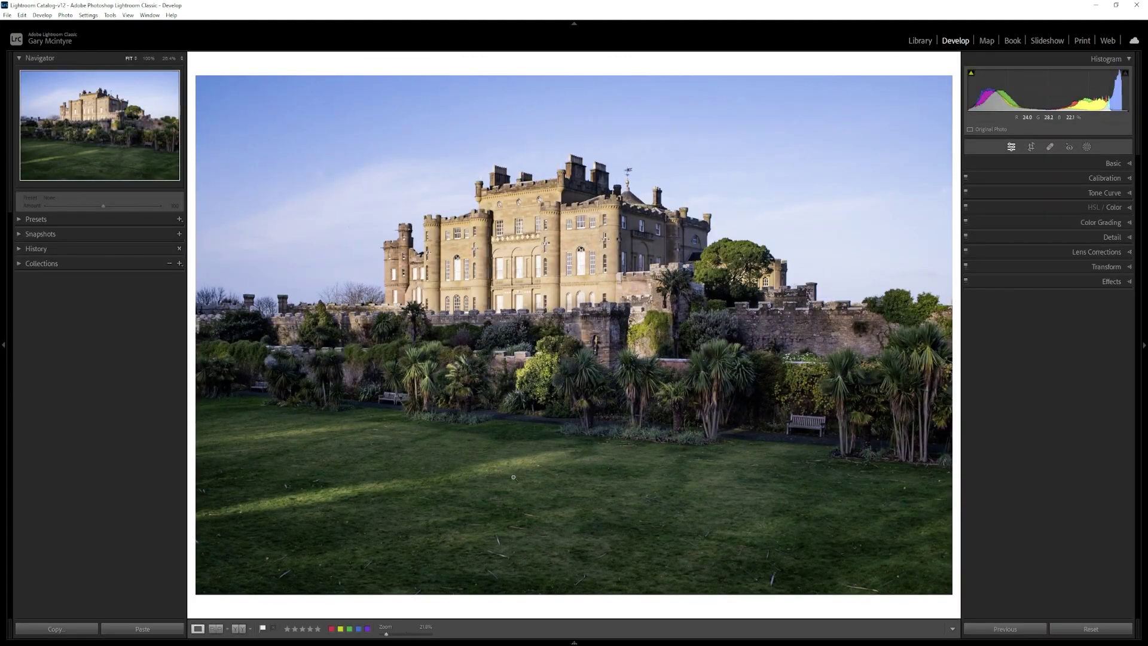
right_click(654, 58)
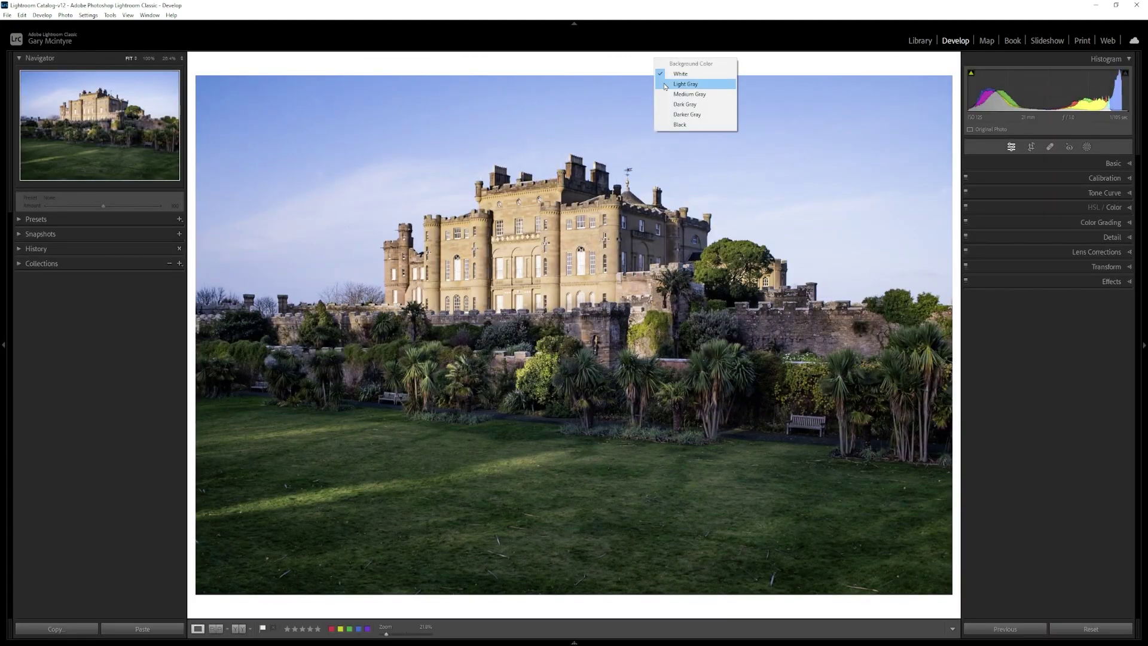
click(689, 94)
right_click(718, 68)
click(730, 112)
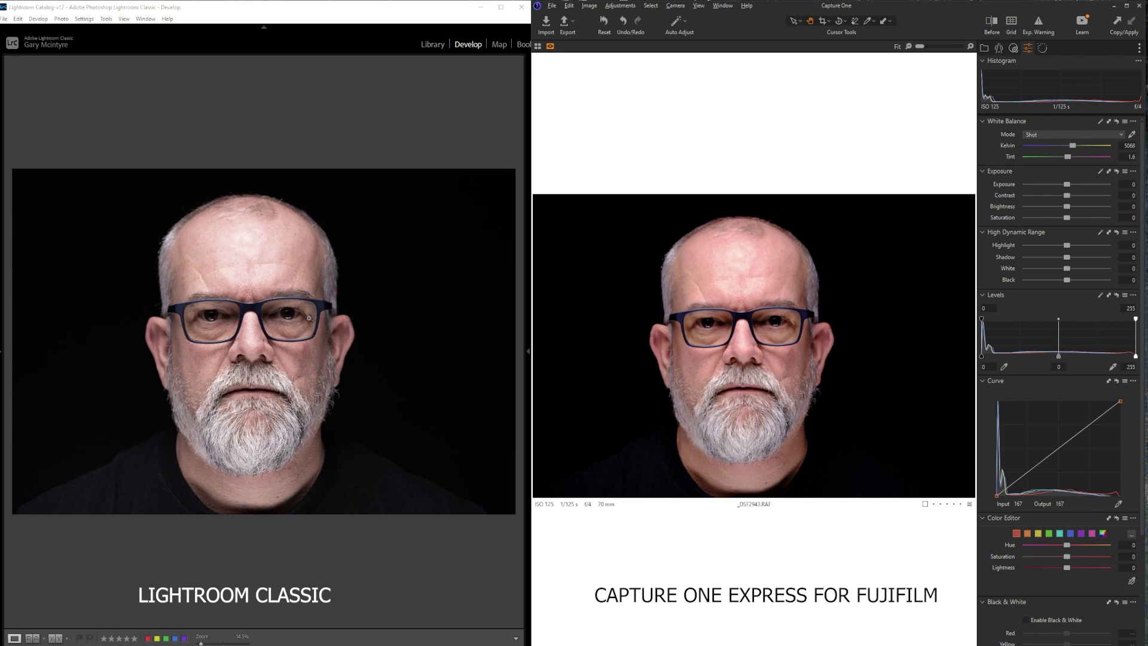
Step: Set Lightroom to a full-width 1:1 view of the eyes, and zoom Capture One to 100% at the ear
click(309, 317)
drag(303, 318, 297, 341)
drag(221, 344, 423, 348)
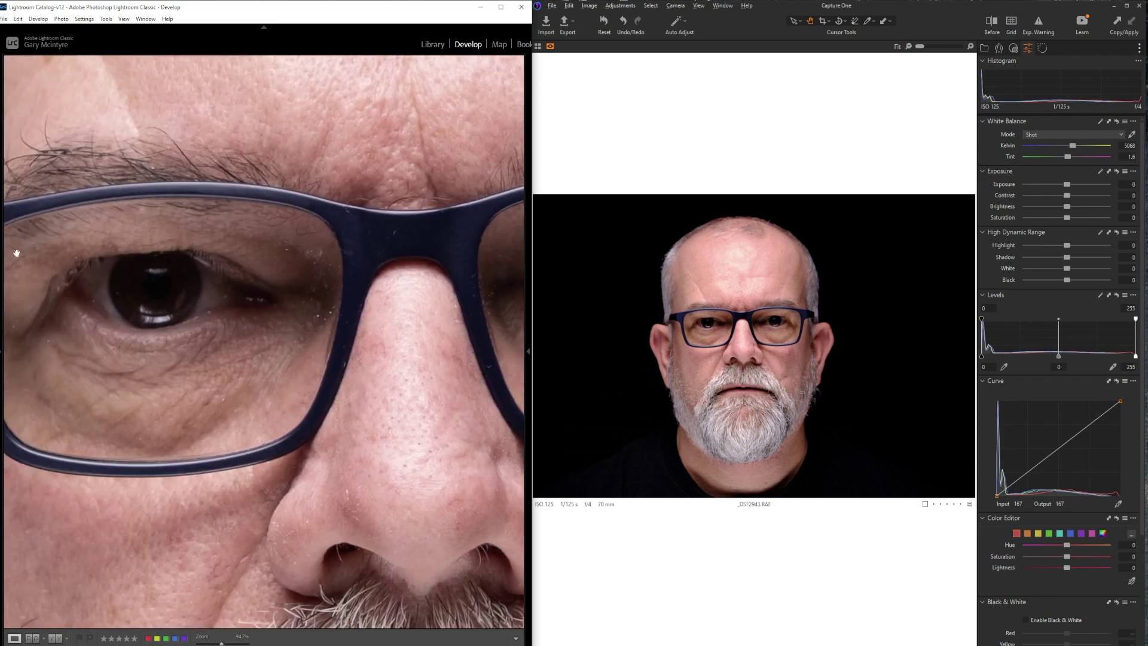
click(0, 348)
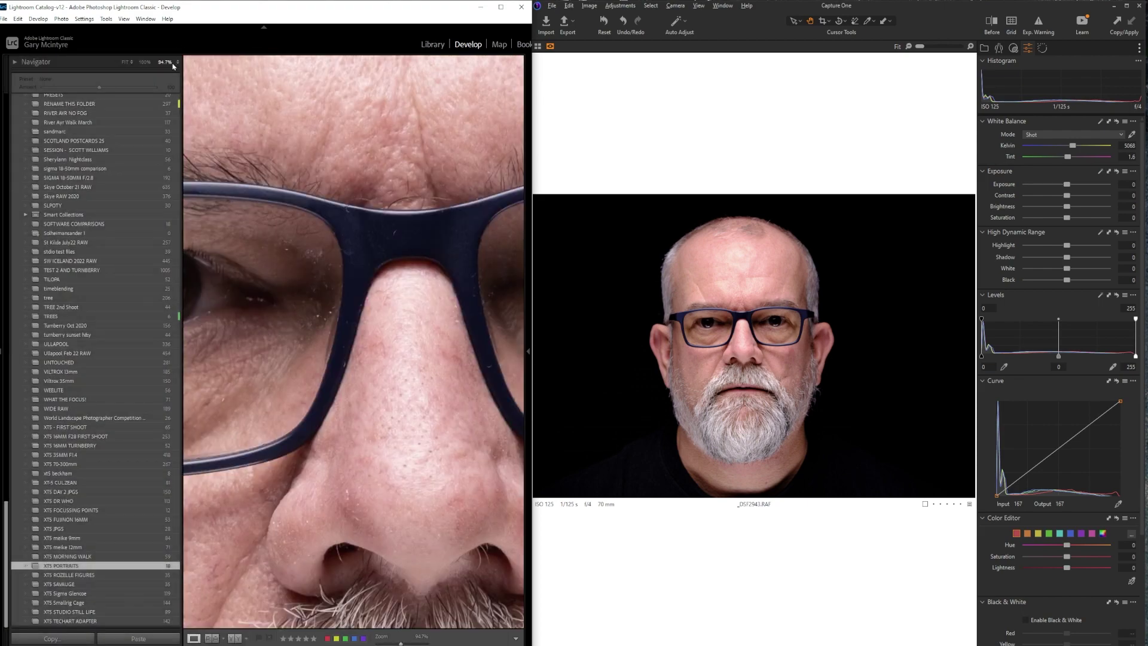
click(145, 62)
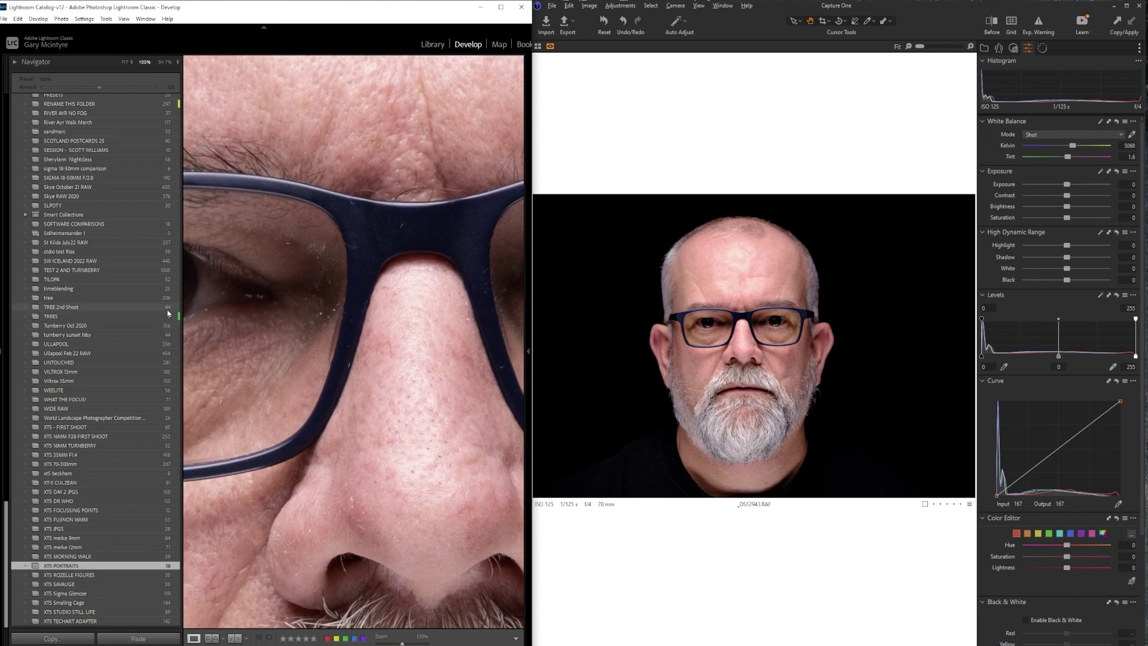
click(1, 350)
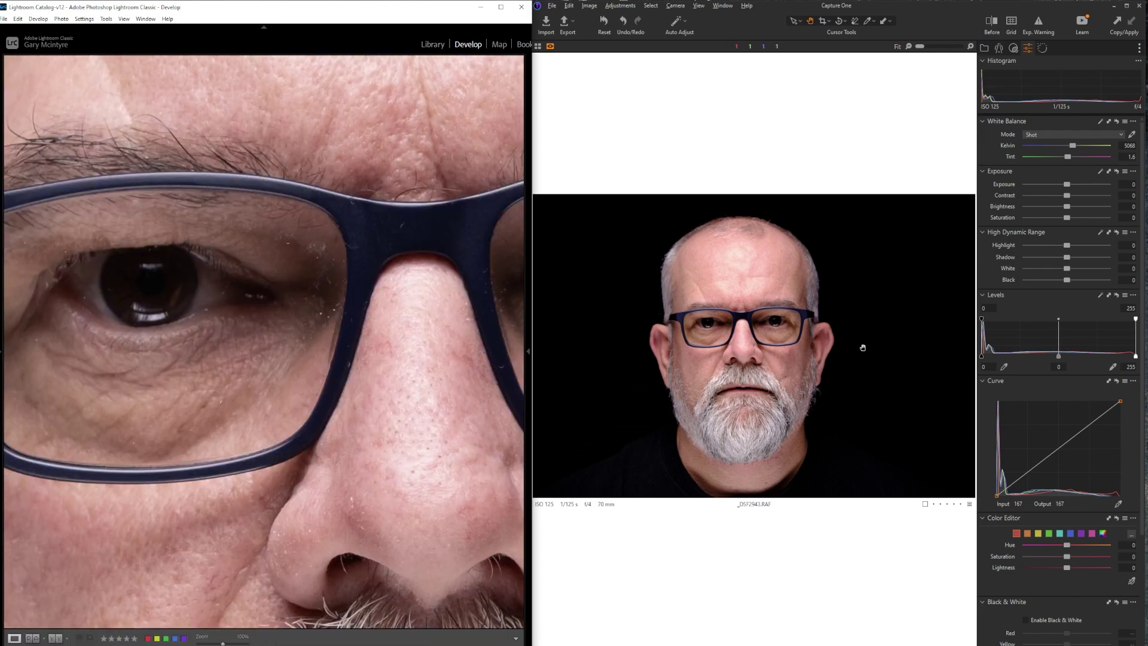
click(834, 341)
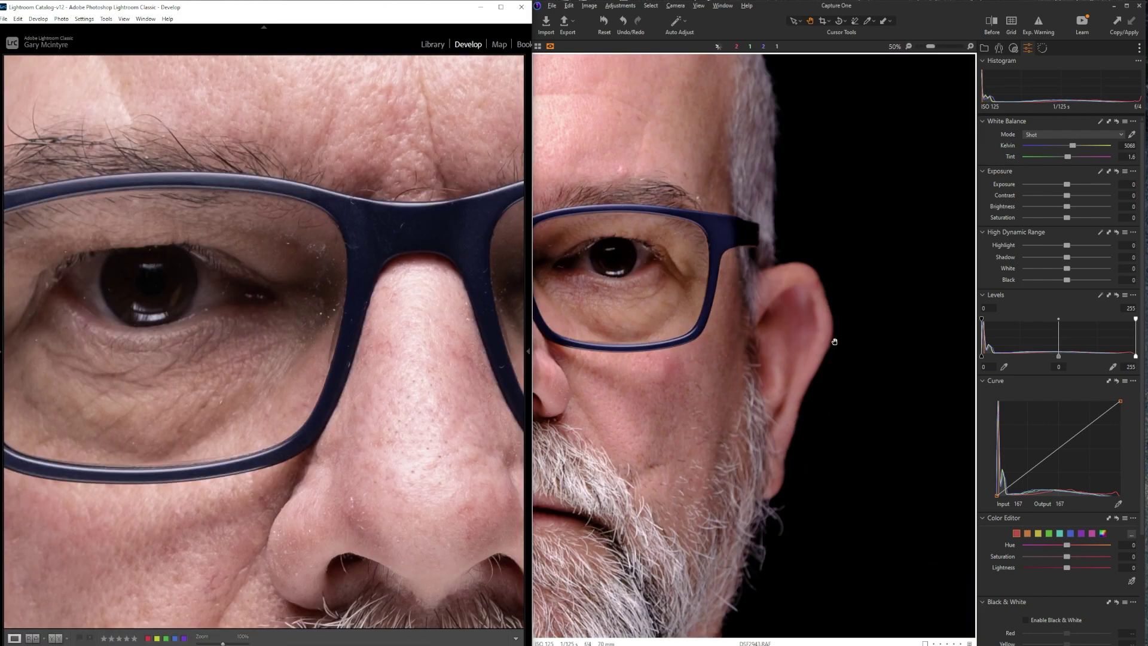
click(834, 340)
Step: Pan Capture One's 100% view from the ear over the eye and forehead to the nose and moustache
drag(695, 363, 763, 363)
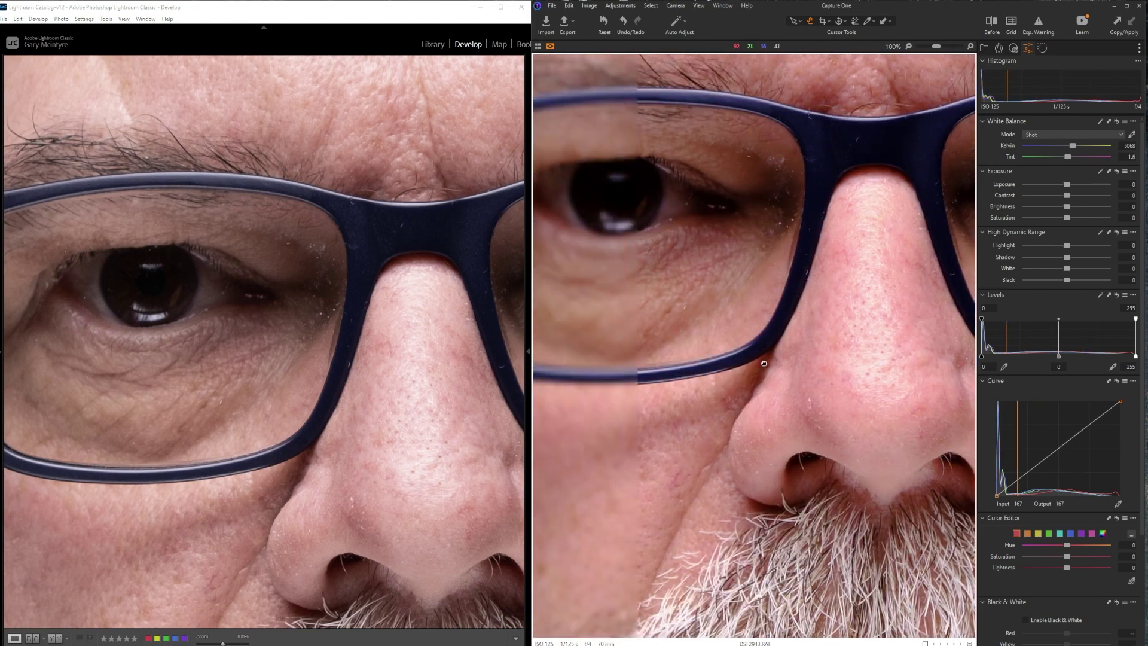
scroll(762, 311, up, 6)
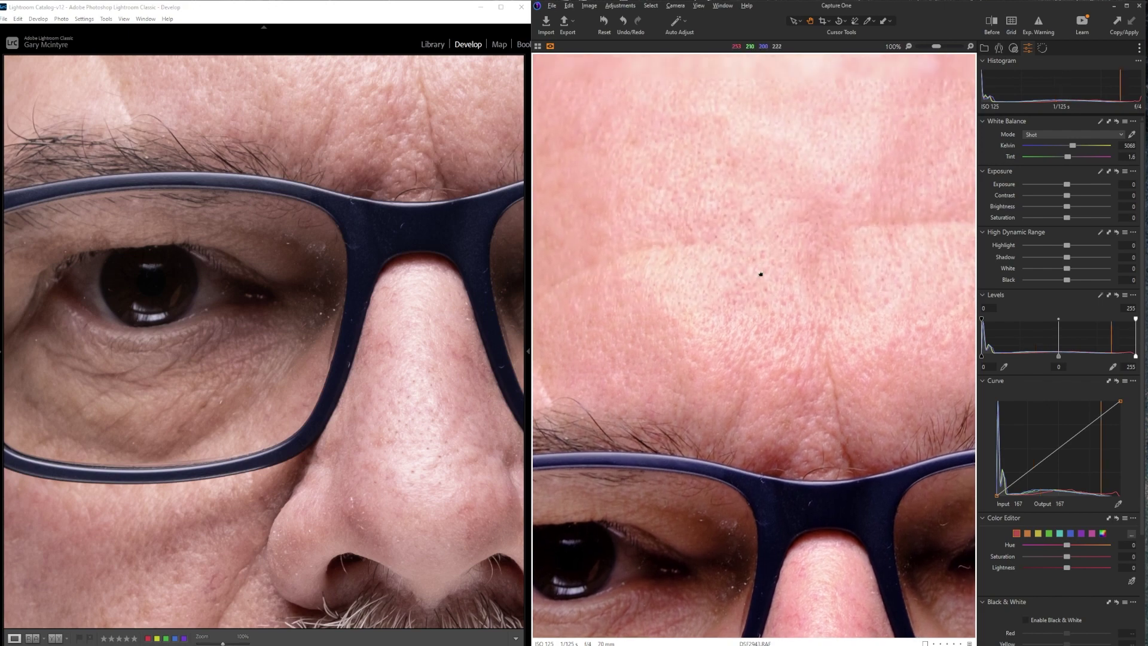
scroll(336, 410, up, 8)
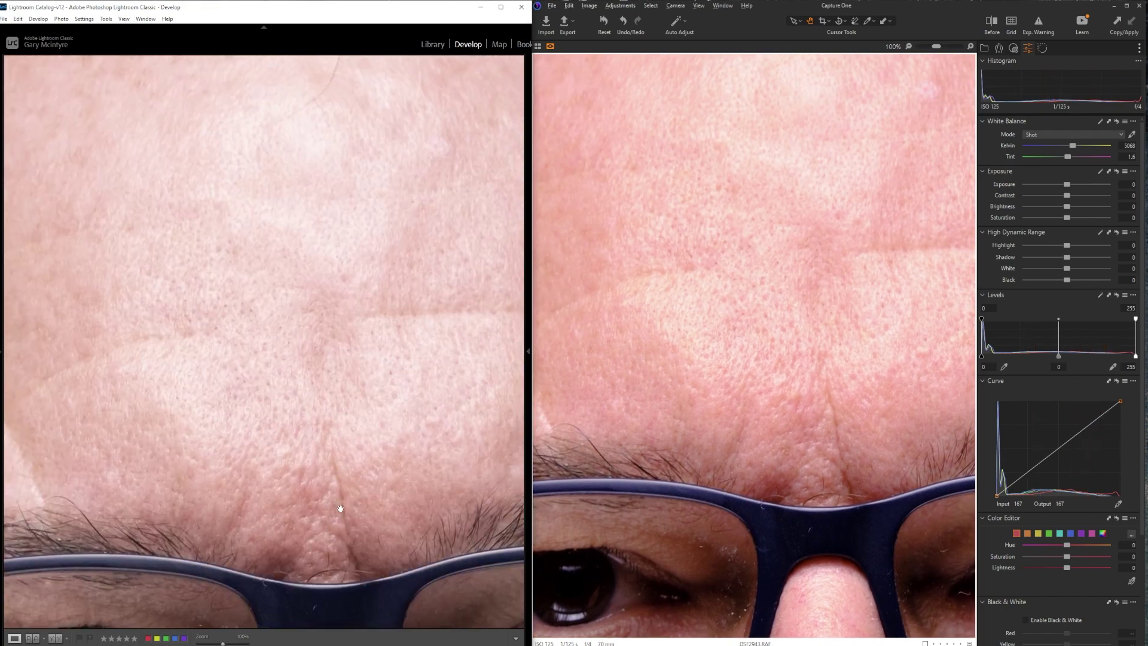
scroll(340, 508, down, 8)
scroll(771, 271, down, 6)
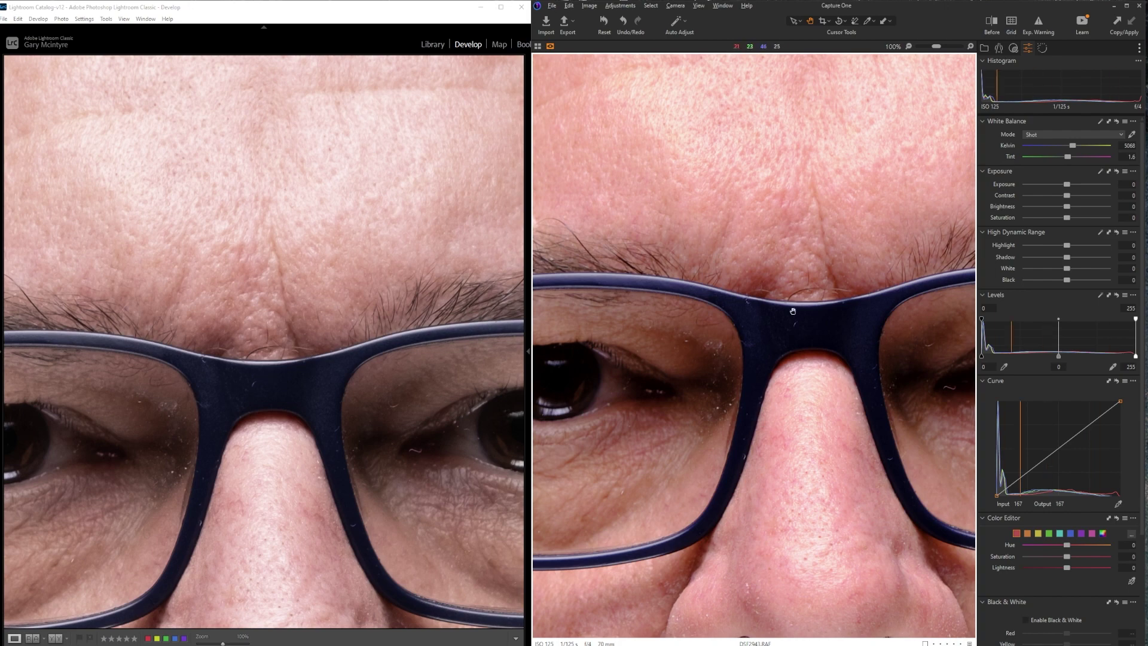
drag(782, 547, 745, 321)
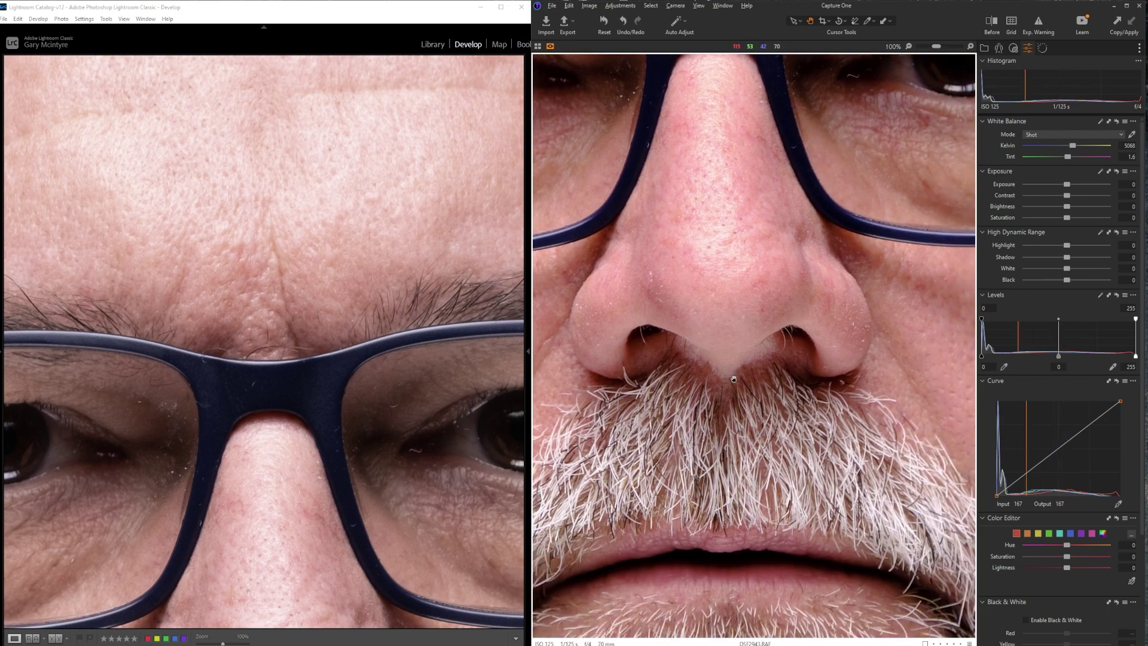
Step: Pan Lightroom's 100% view to the glasses and nose, then scroll across the beard and face
drag(333, 410, 371, 383)
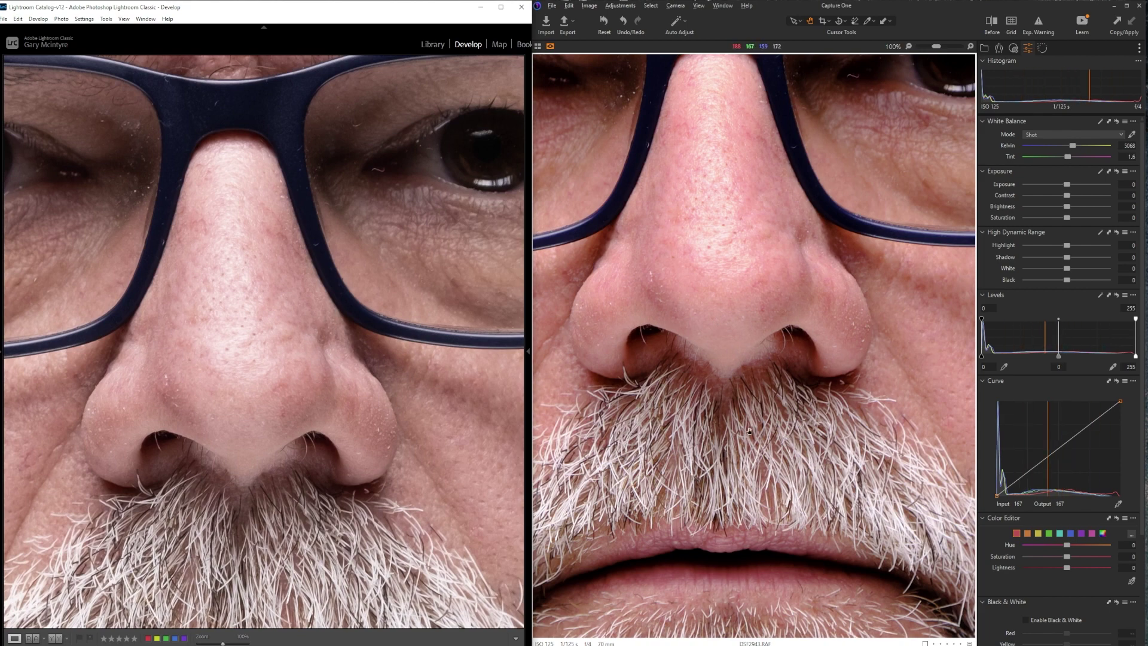
scroll(737, 423, down, 5)
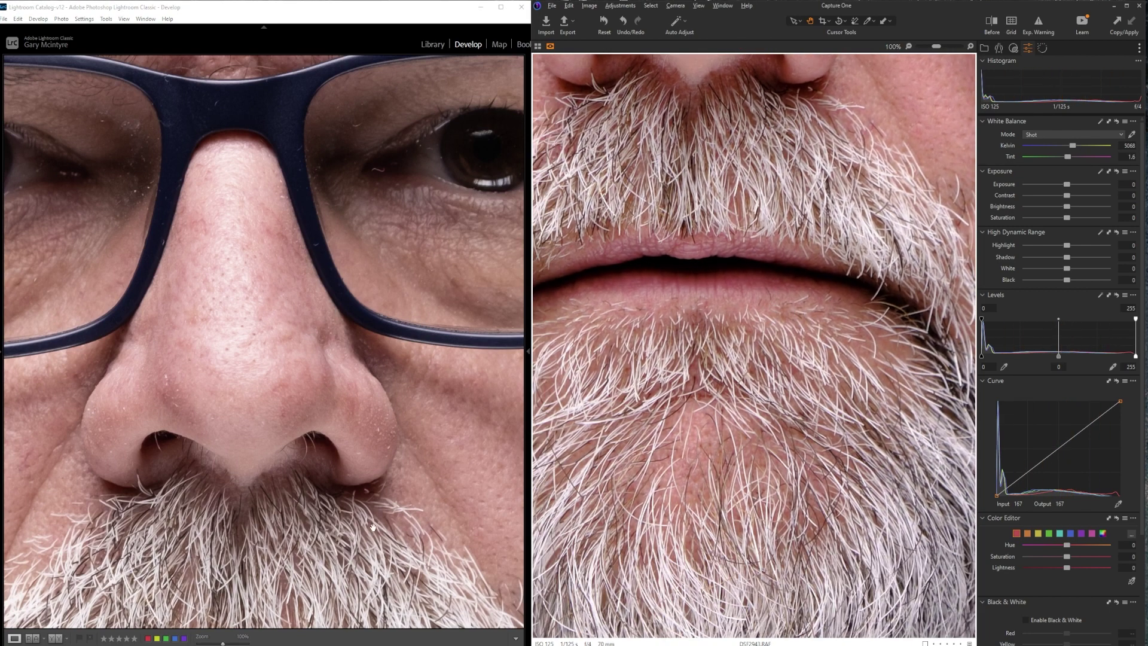
scroll(376, 521, down, 5)
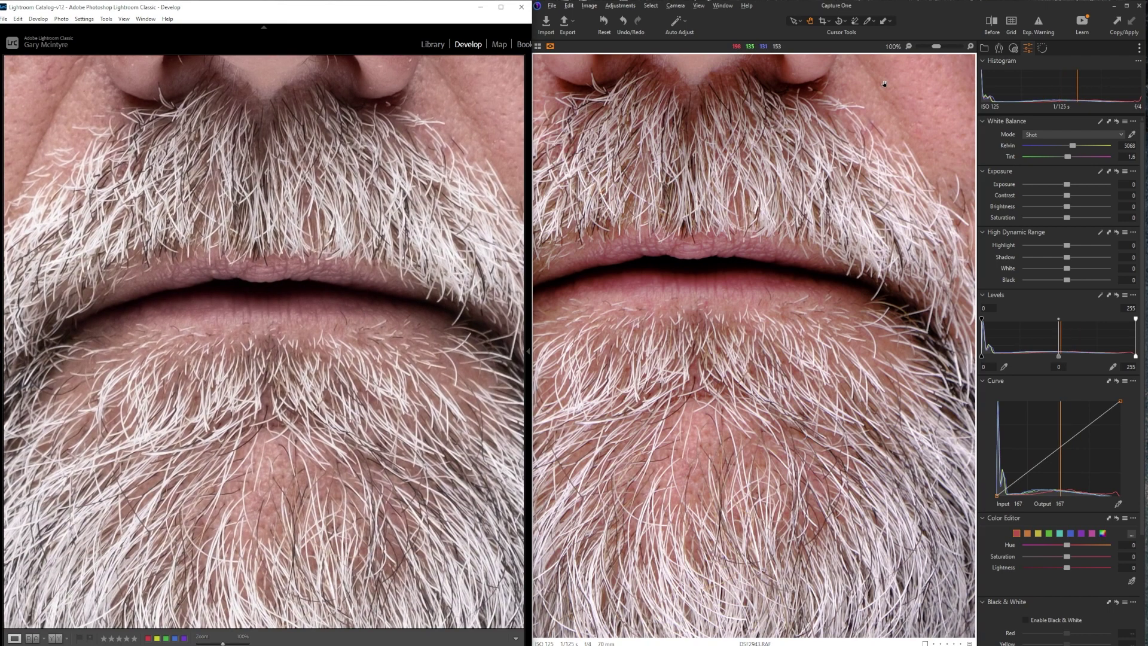
scroll(719, 286, down, 1)
scroll(718, 285, right, 5)
scroll(823, 450, up, 5)
scroll(823, 450, up, 8)
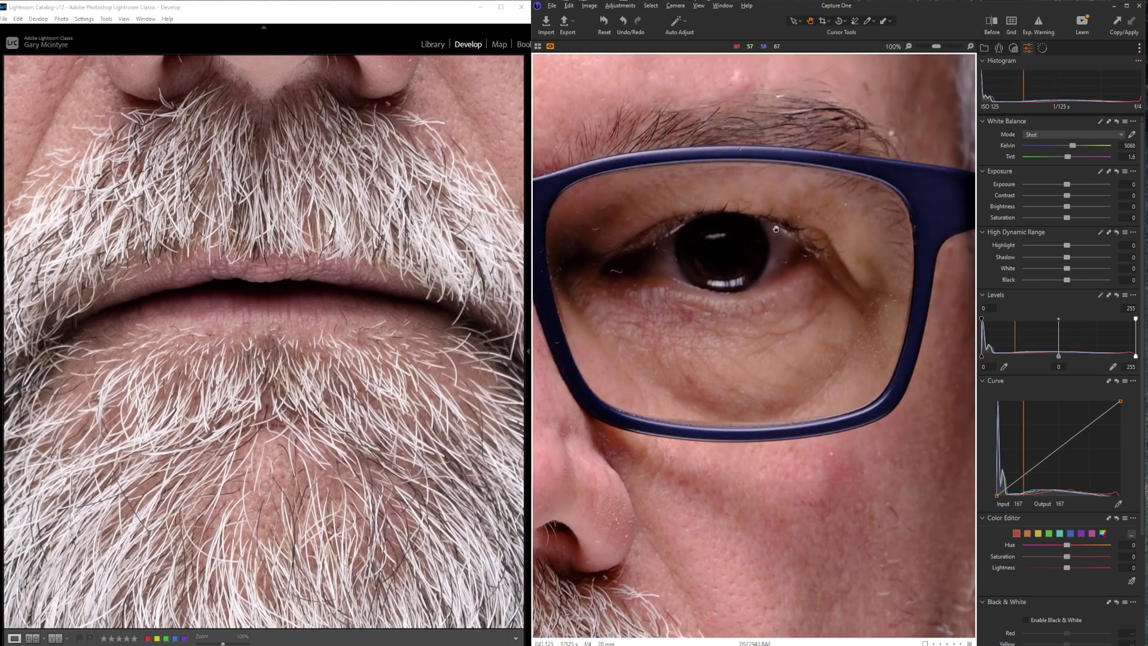
Step: Pan Lightroom's 100% close-up upward from the nose over the eye and forehead to the head's top
scroll(733, 205, up, 2)
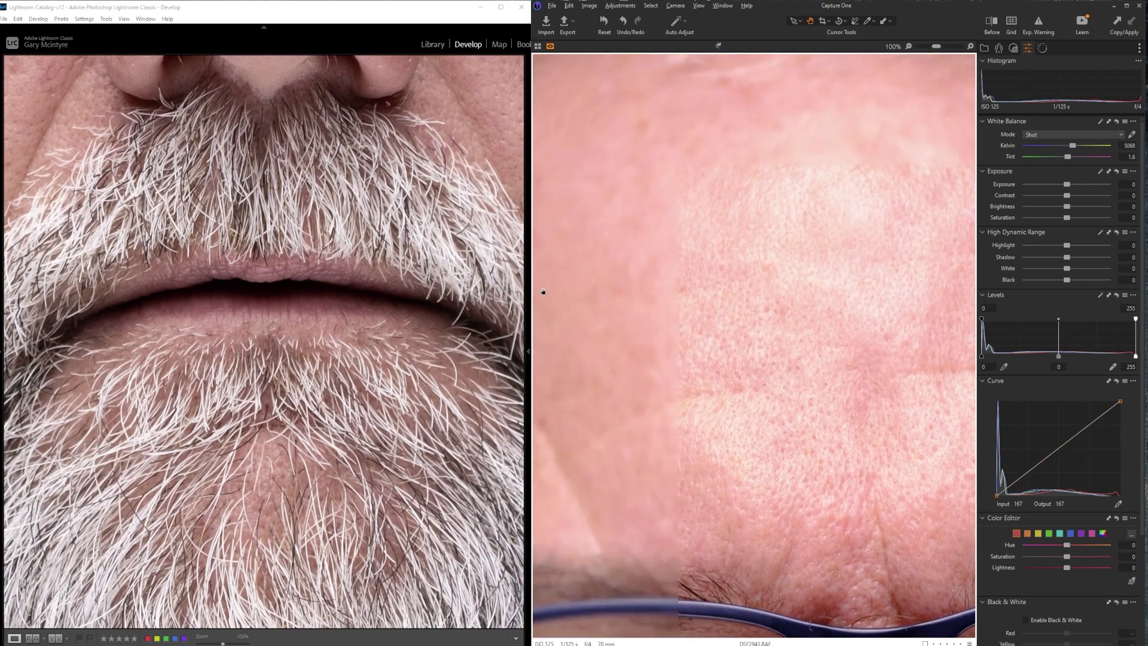
drag(337, 232, 414, 429)
drag(251, 220, 388, 419)
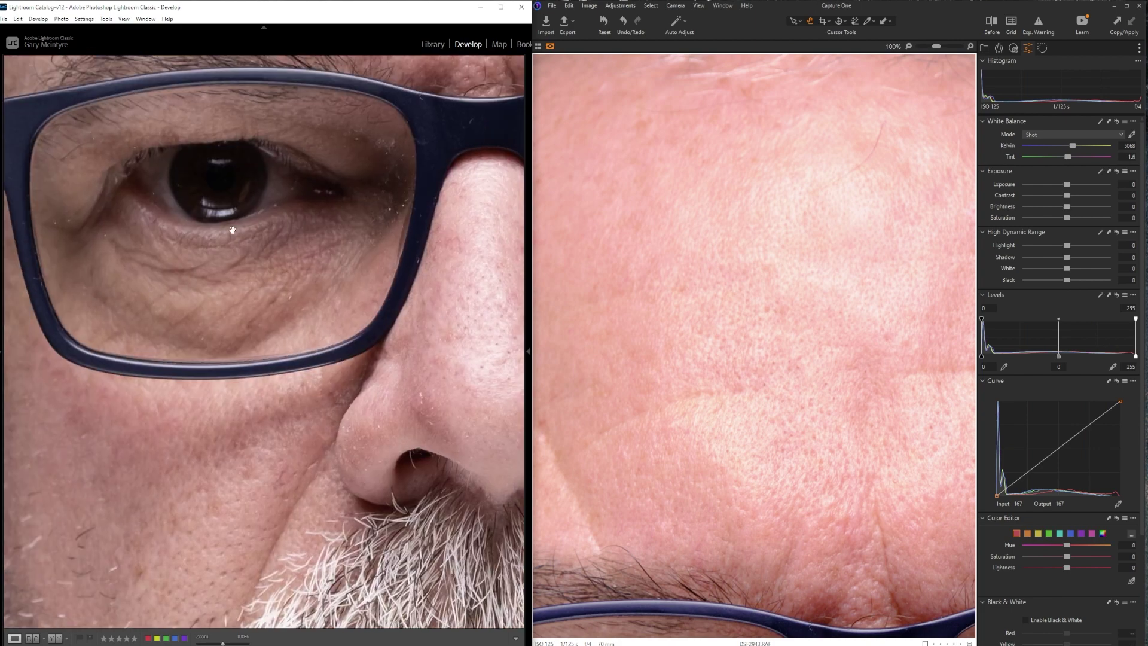
drag(243, 240, 358, 428)
drag(214, 177, 283, 393)
drag(251, 198, 243, 404)
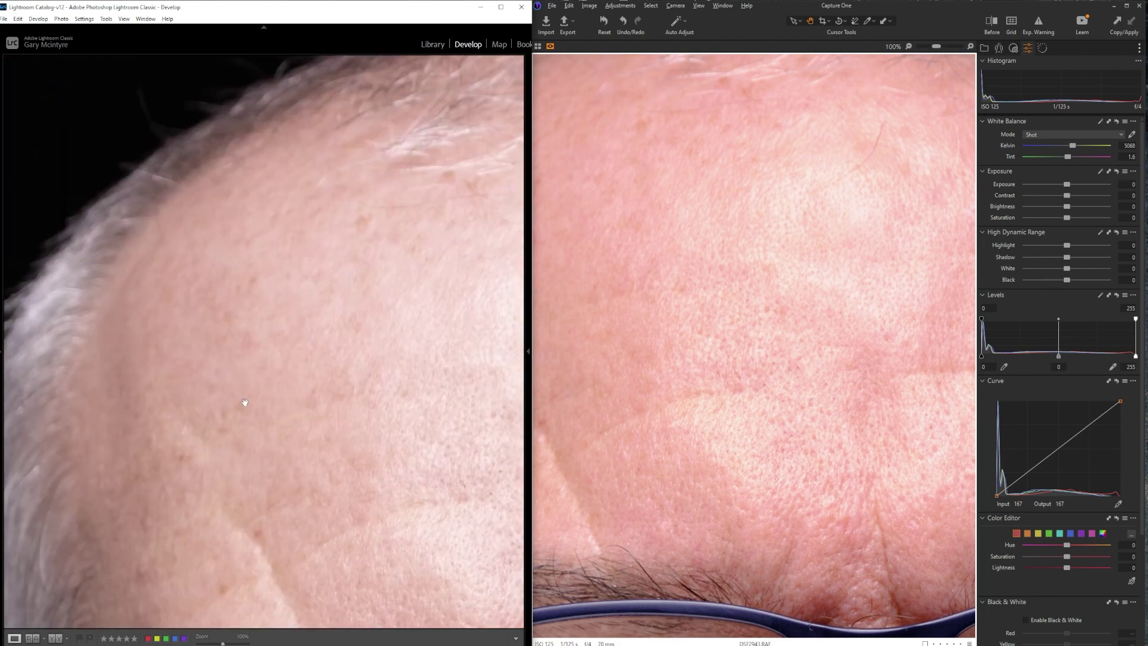
drag(377, 216, 256, 300)
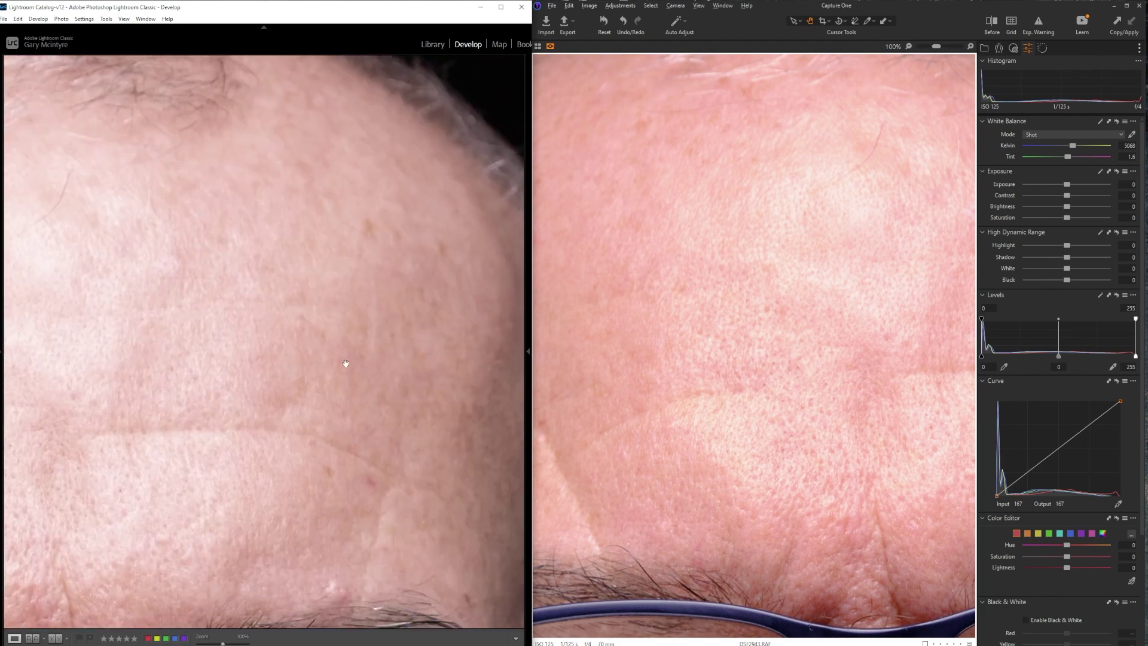
Step: Bring both close-ups back down so they match on the nose, moustache and mouth
drag(341, 359, 264, 249)
drag(352, 410, 320, 310)
drag(359, 371, 473, 197)
drag(341, 361, 490, 414)
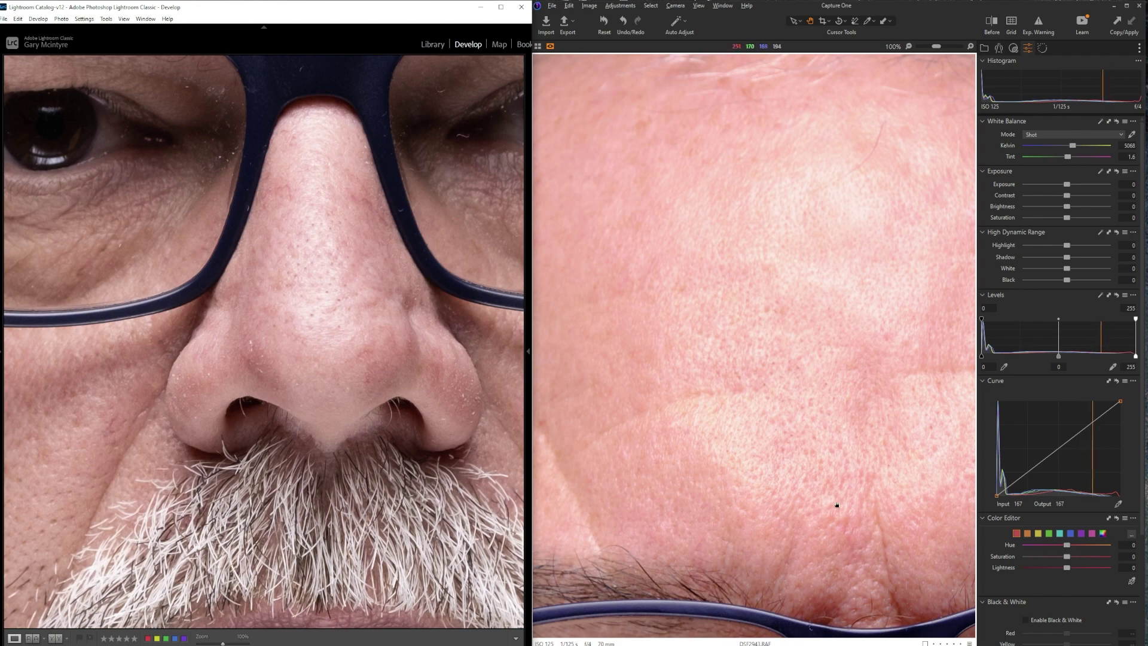
scroll(795, 231, down, 5)
scroll(809, 368, down, 4)
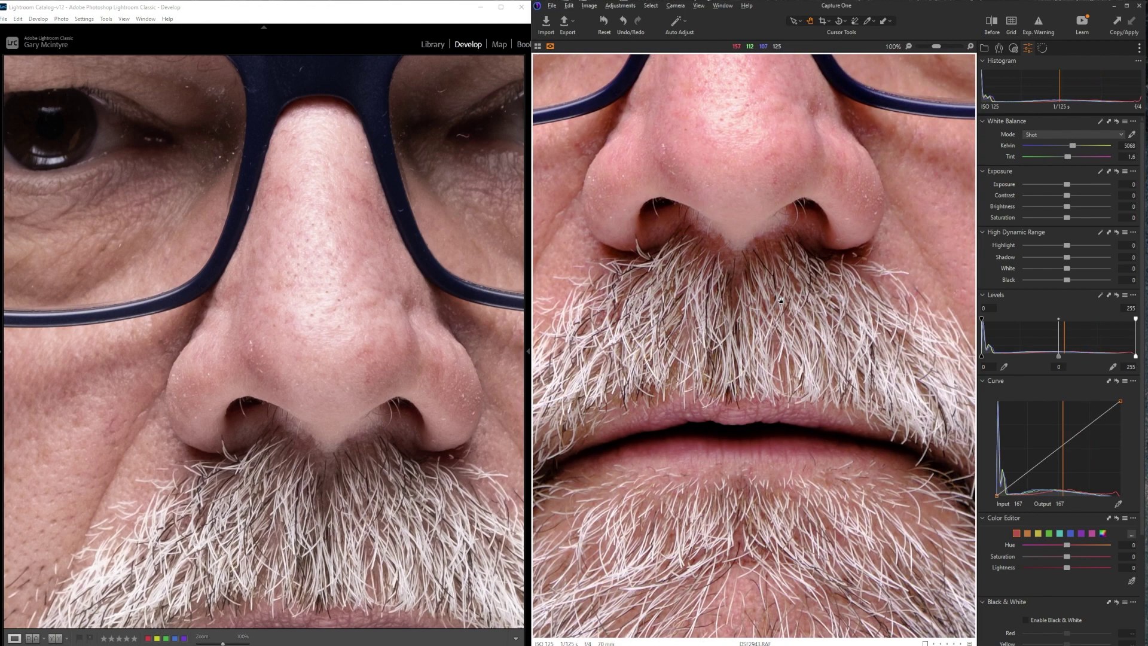
drag(329, 474, 285, 261)
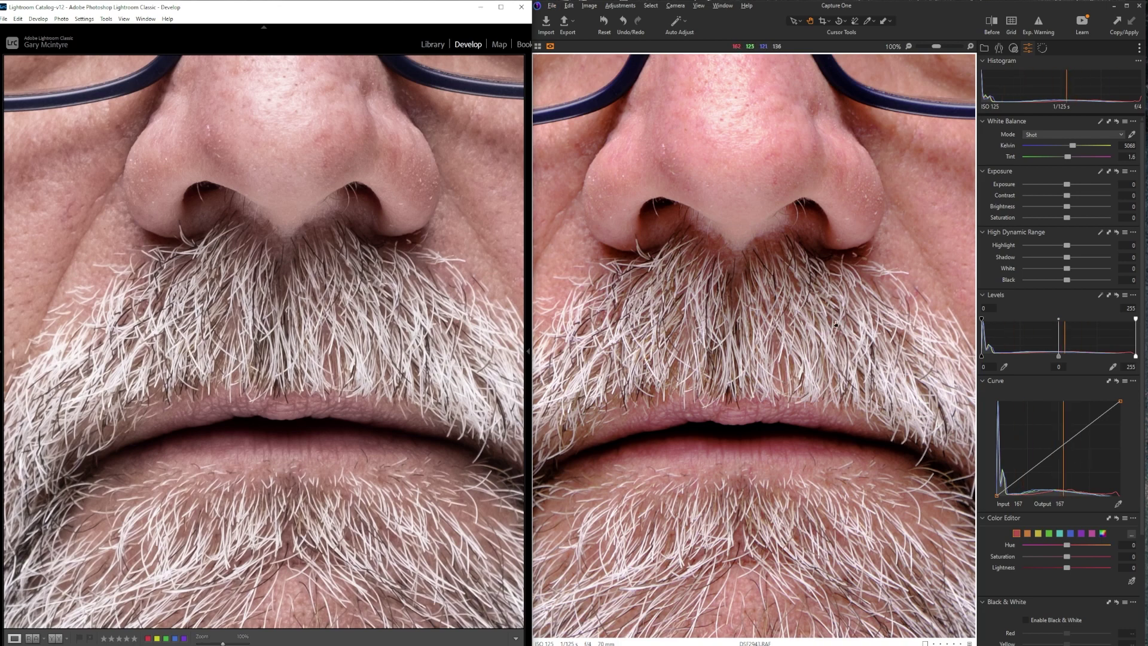
Step: Look through the commands in Capture One's Adjustments menu
click(620, 5)
mouse_move(592, 11)
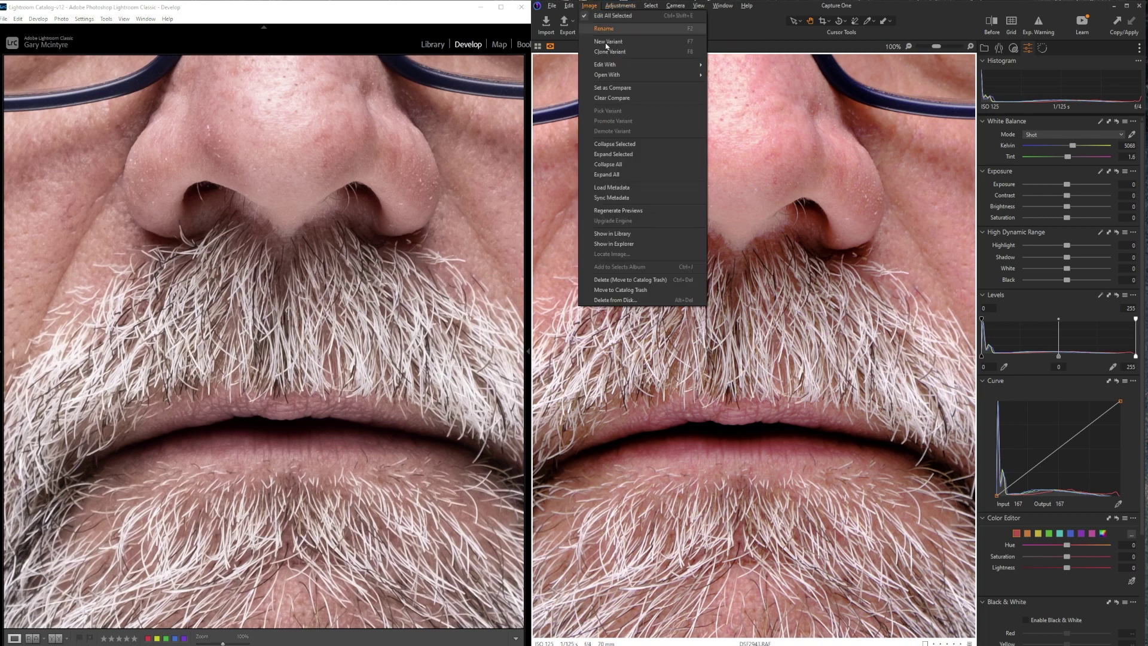
mouse_move(607, 67)
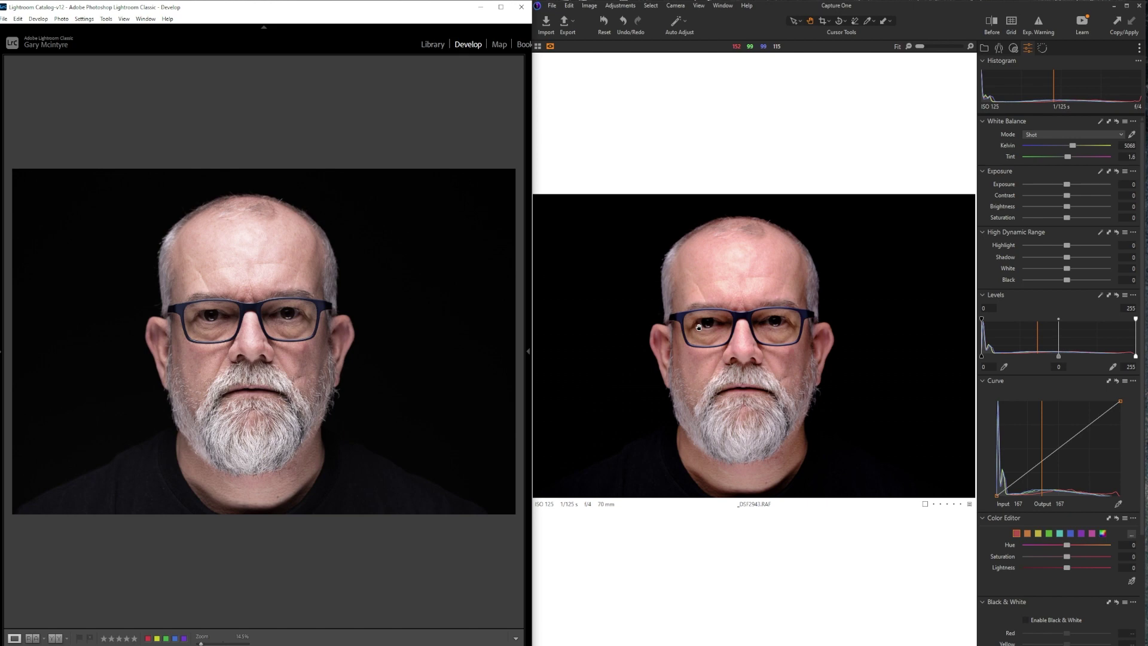
Step: Show Capture One's Details tab with the sharpening and noise reduction settings (Ctrl+6)
key(ctrl+6)
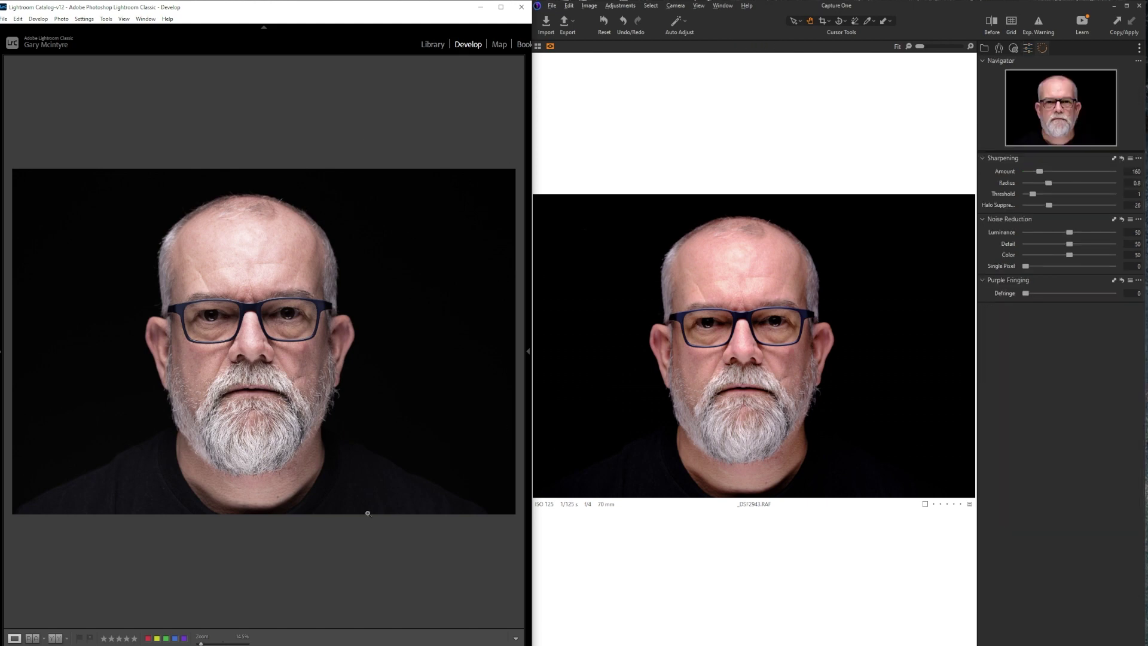